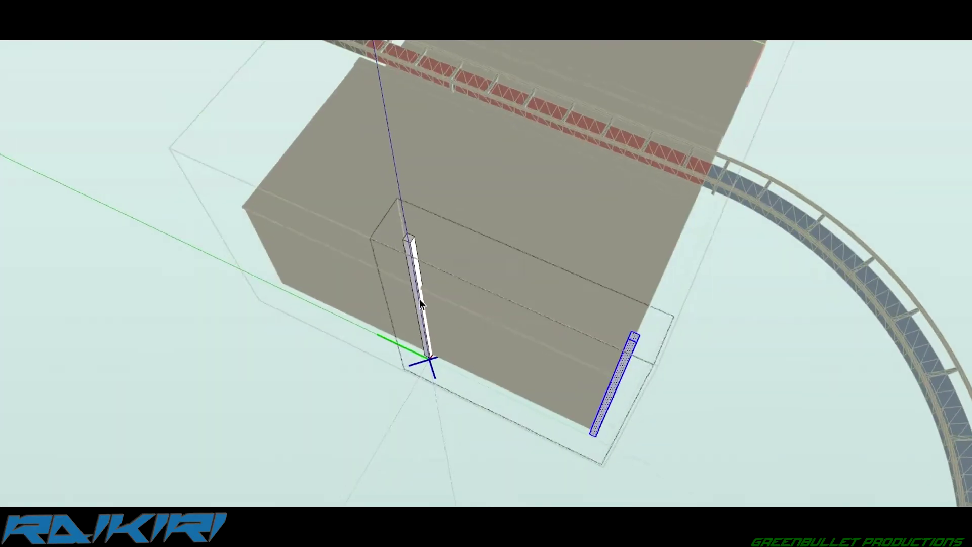
Orbit and zoom to look down the wall along its row of columns.
scroll(415, 274, "up", 3)
middle_click_drag(584, 313, 693, 395)
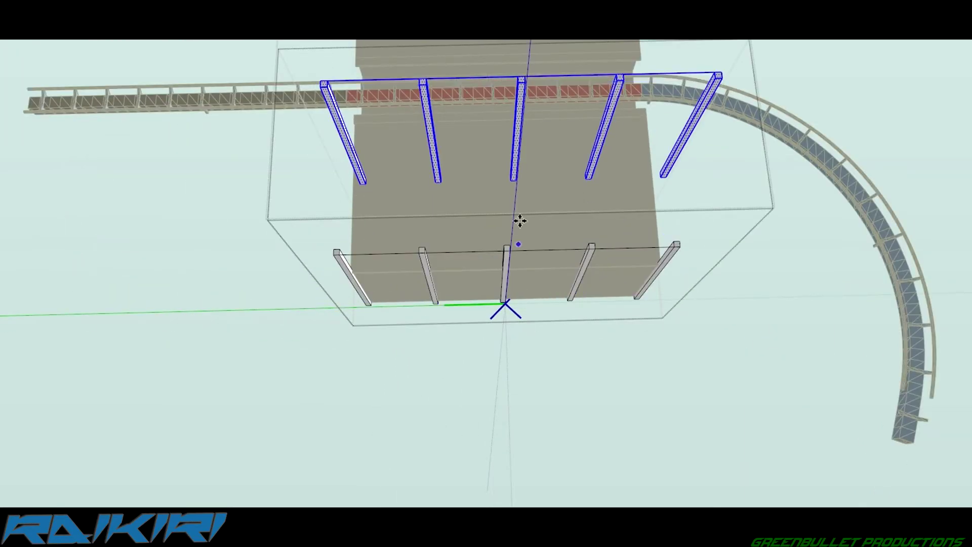
middle_click_drag(520, 220, 616, 301)
mouse_move(861, 296)
middle_mouse_down()
mouse_move(503, 282)
mouse_move(633, 264)
middle_mouse_up()
scroll(506, 282, "up", 5)
scroll(717, 260, "up", 1)
scroll(647, 268, "down", 5)
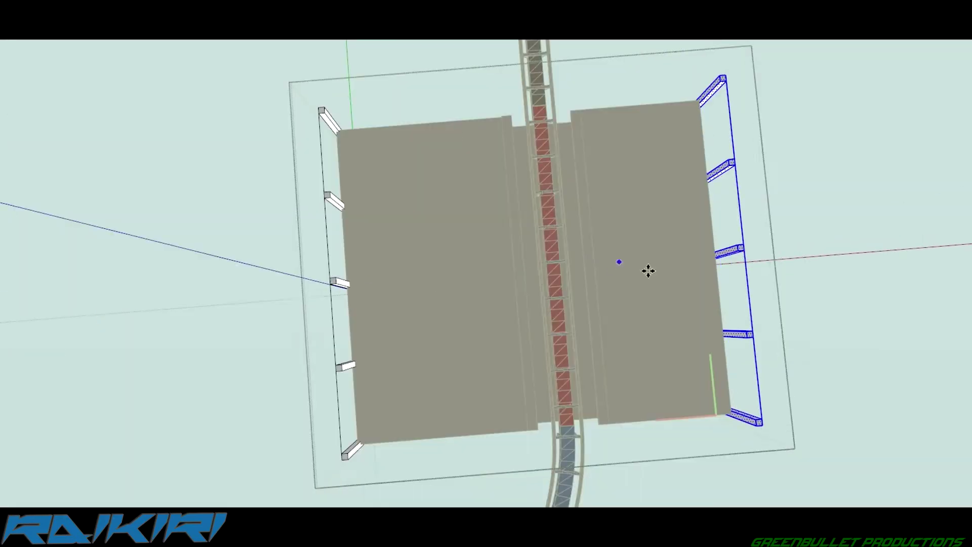
scroll(406, 184, "up", 4)
scroll(505, 304, "up", 3)
scroll(484, 233, "down", 3)
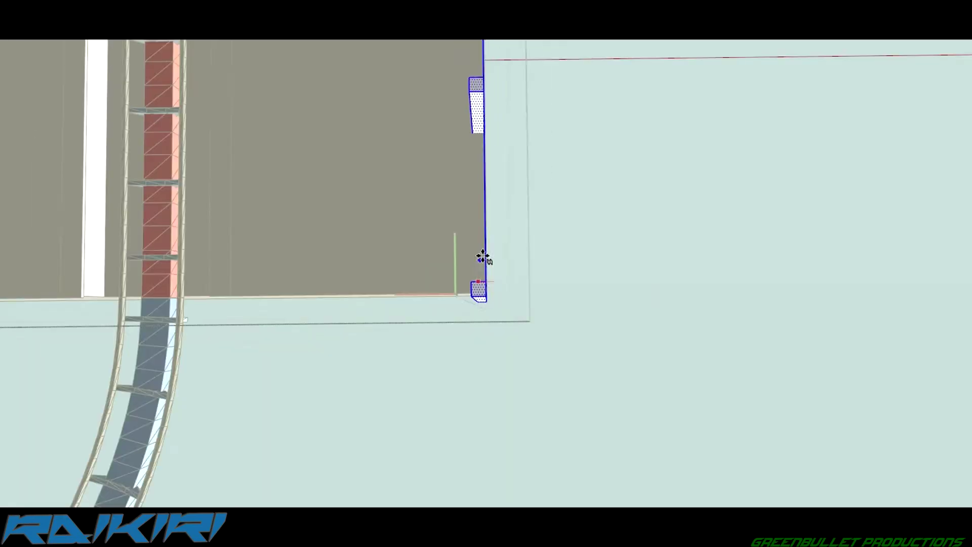
Finish the evenly spaced column copies along the wall edge and end the move.
mouse_move(482, 256)
middle_mouse_down()
mouse_move(478, 169)
mouse_move(397, 200)
middle_mouse_up()
scroll(414, 122, "up", 4)
scroll(414, 122, "down", 3)
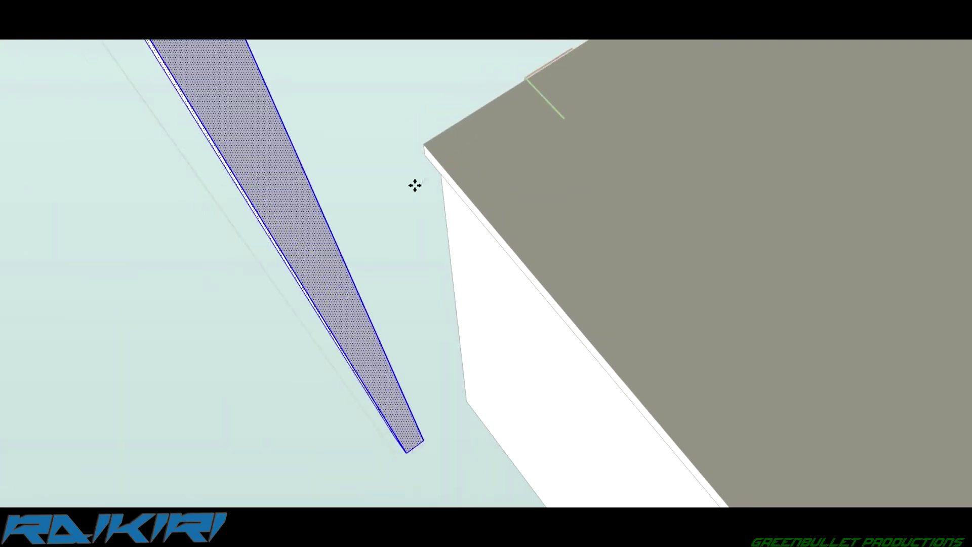
scroll(441, 356, "up", 2)
scroll(415, 136, "up", 2)
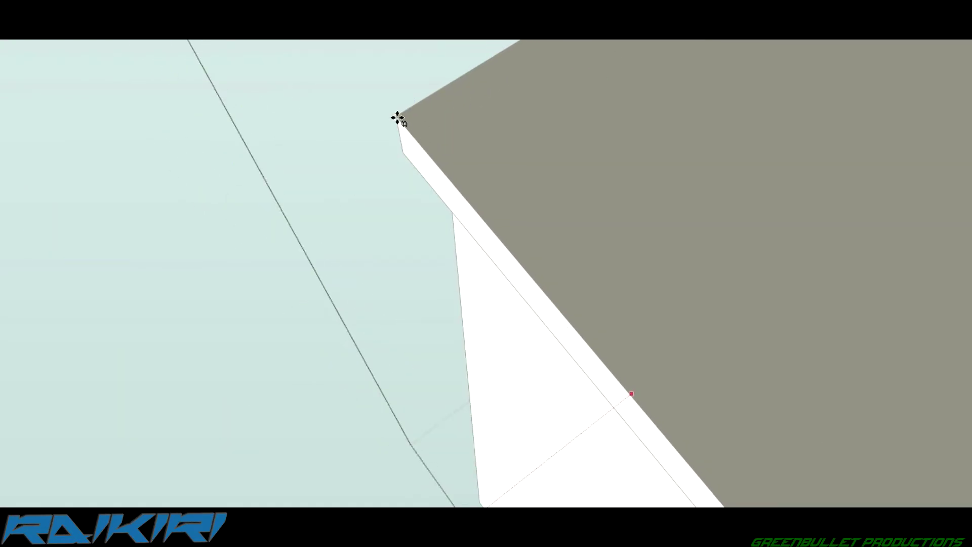
scroll(402, 145, "up", 2)
scroll(408, 143, "down", 3)
scroll(435, 162, "down", 6)
key("space")
Take a column with Move to copy it toward the station's ends.
middle_click_drag(457, 174, 420, 369)
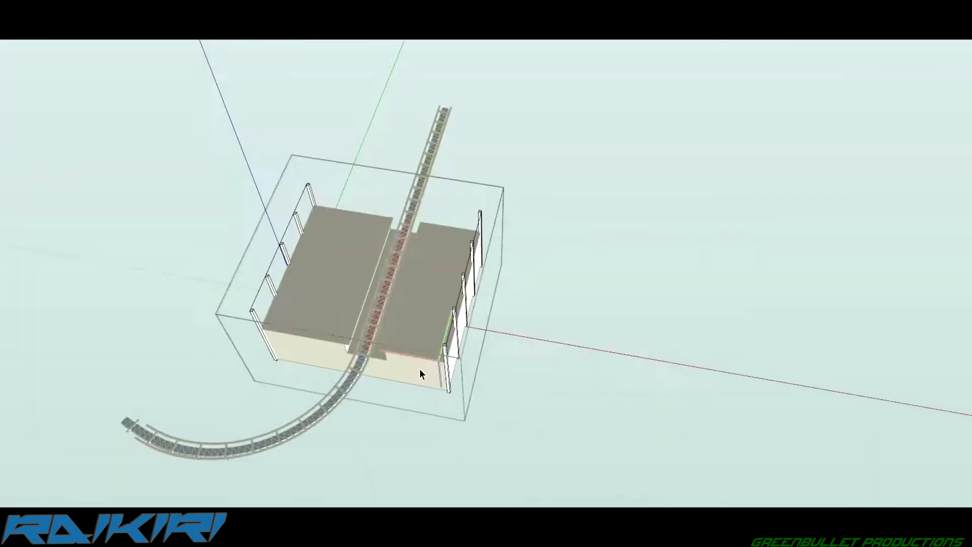
scroll(419, 369, "up", 5)
key("m")
middle_click_drag(669, 455, 760, 380)
scroll(915, 345, "down", 3)
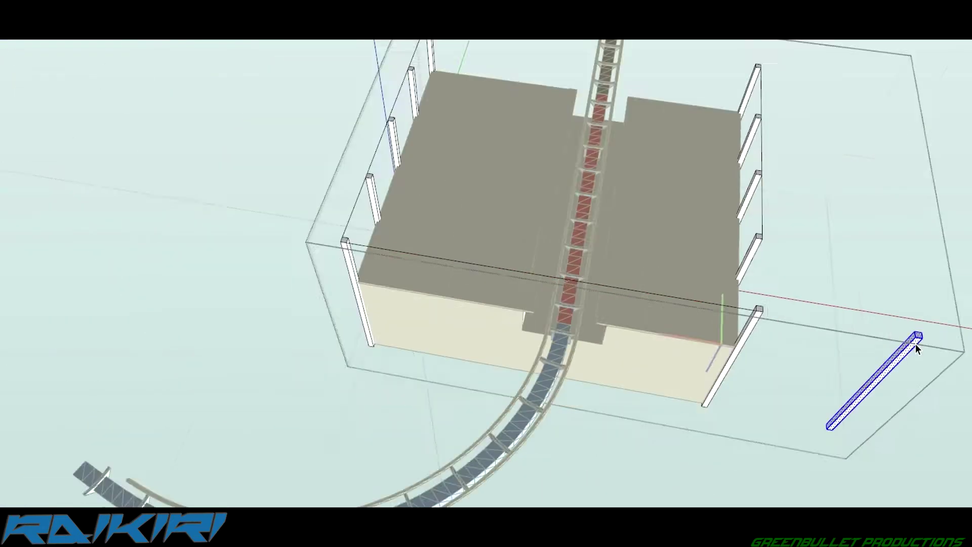
scroll(916, 345, "up", 4)
scroll(263, 245, "down", 1)
scroll(264, 245, "up", 3)
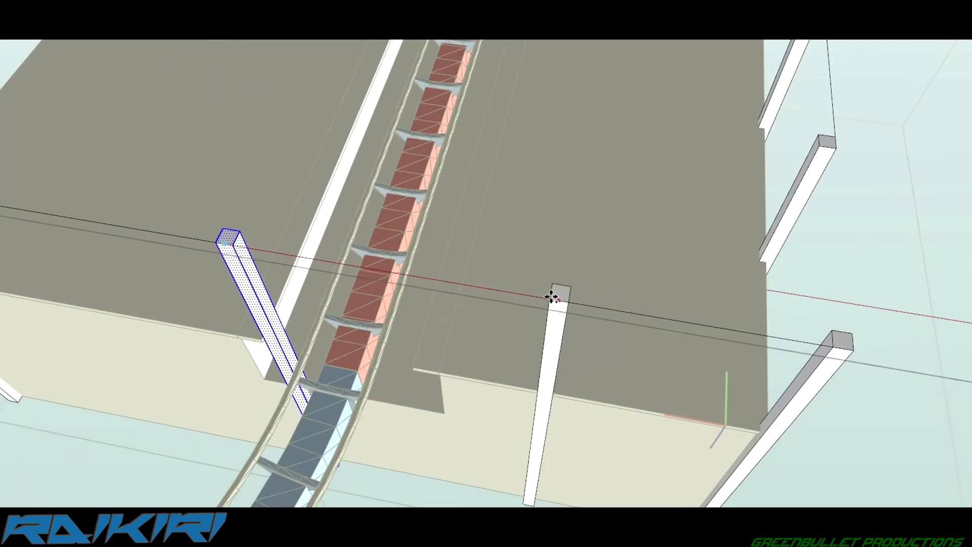
middle_click_drag(513, 293, 395, 260)
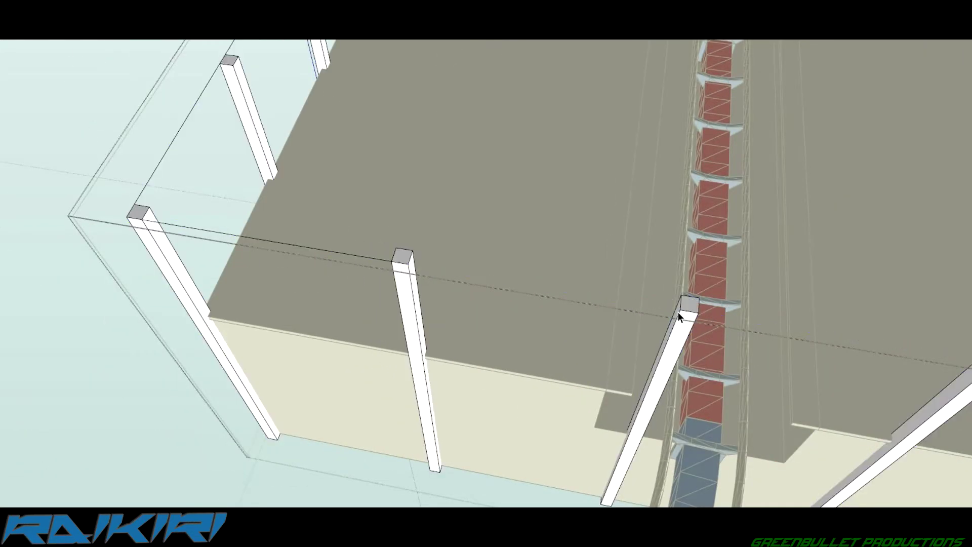
scroll(678, 311, "down", 5)
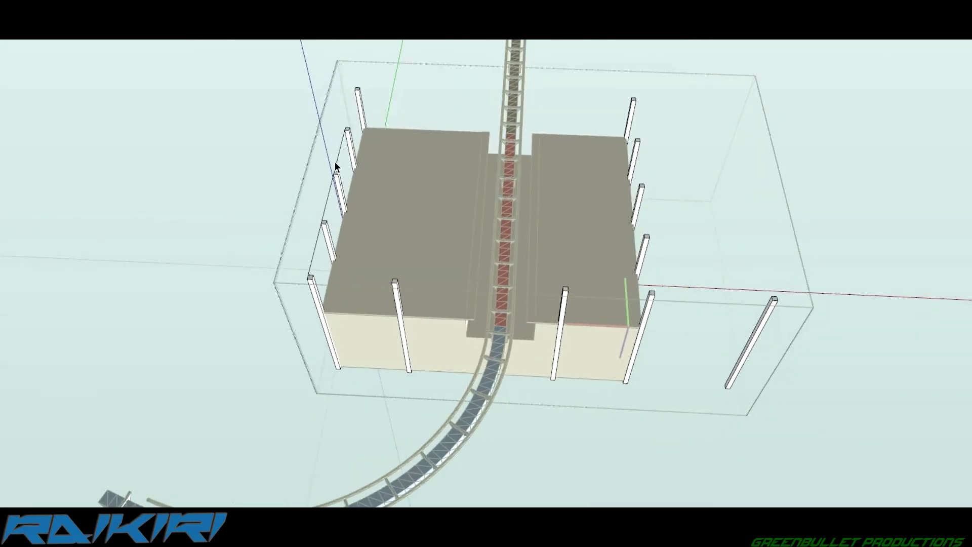
Place a column copy at the building's far end.
left_click(394, 290)
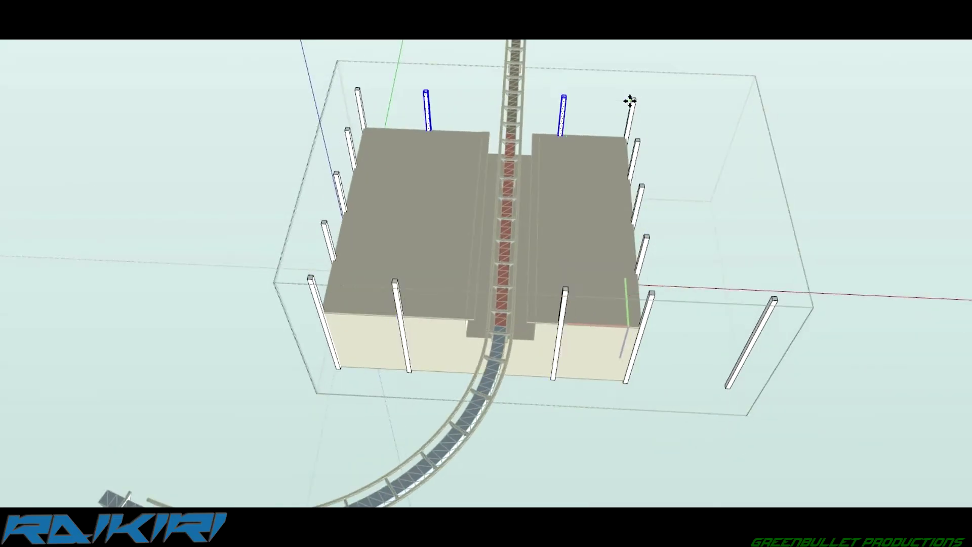
scroll(572, 339, "up", 3)
scroll(625, 393, "down", 5)
middle_click_drag(625, 392, 482, 300)
scroll(505, 381, "up", 3)
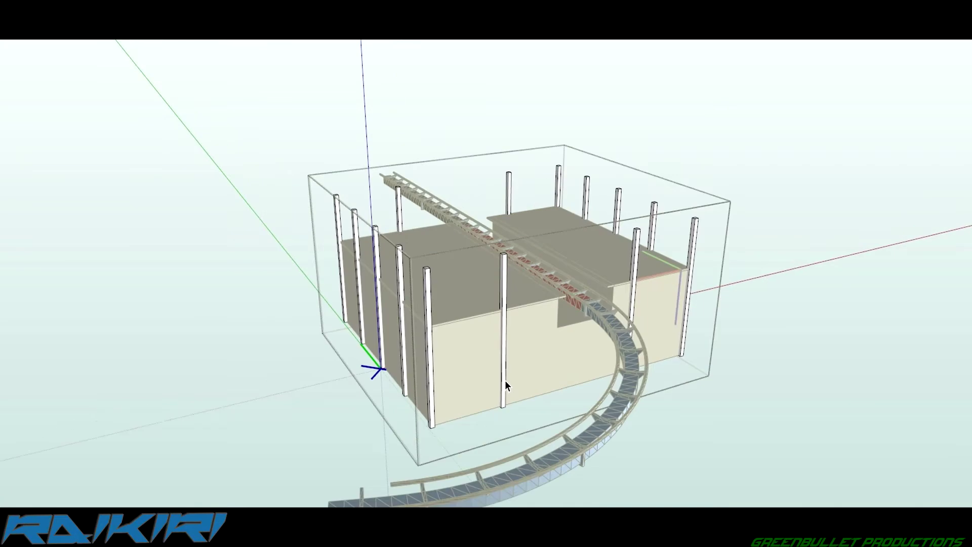
scroll(505, 381, "up", 3)
Orbit around the columns and wall panels with the Line tool ready for braces.
scroll(392, 389, "up", 5)
middle_click_drag(393, 390, 22, 265)
key("l")
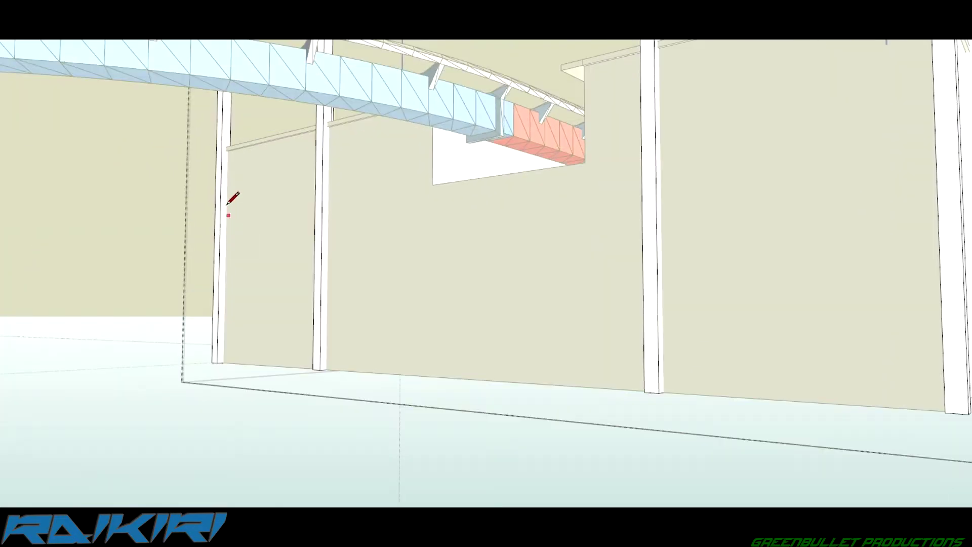
scroll(222, 191, "up", 3)
scroll(222, 197, "up", 2)
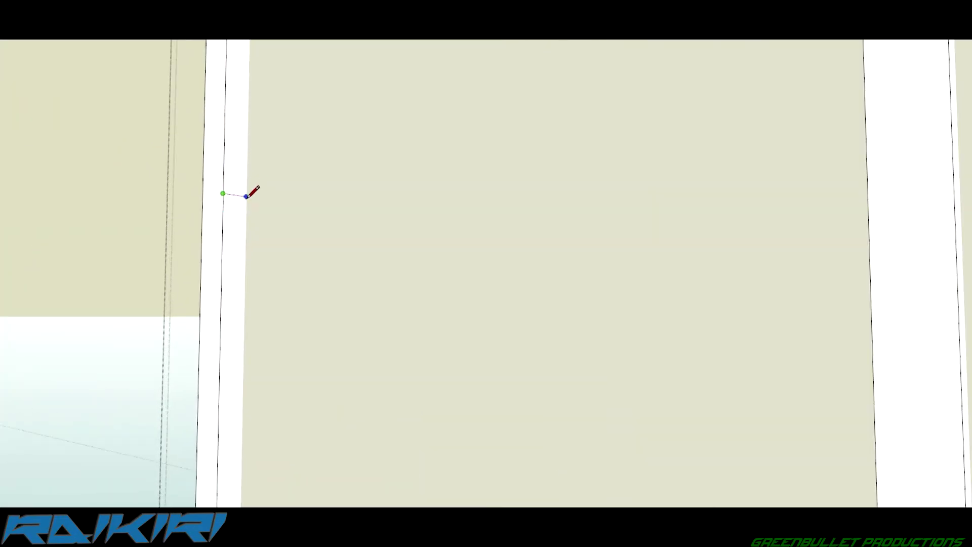
mouse_move(204, 162)
middle_mouse_down()
mouse_move(753, 293)
mouse_move(553, 393)
middle_mouse_up()
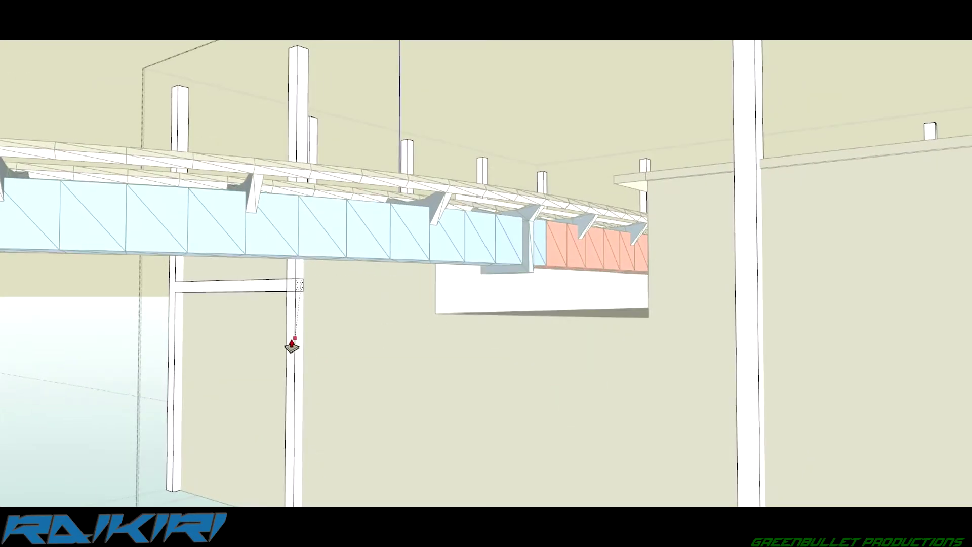
mouse_move(291, 346)
middle_mouse_down()
mouse_move(304, 336)
mouse_move(211, 265)
mouse_move(626, 337)
mouse_move(649, 281)
middle_mouse_up()
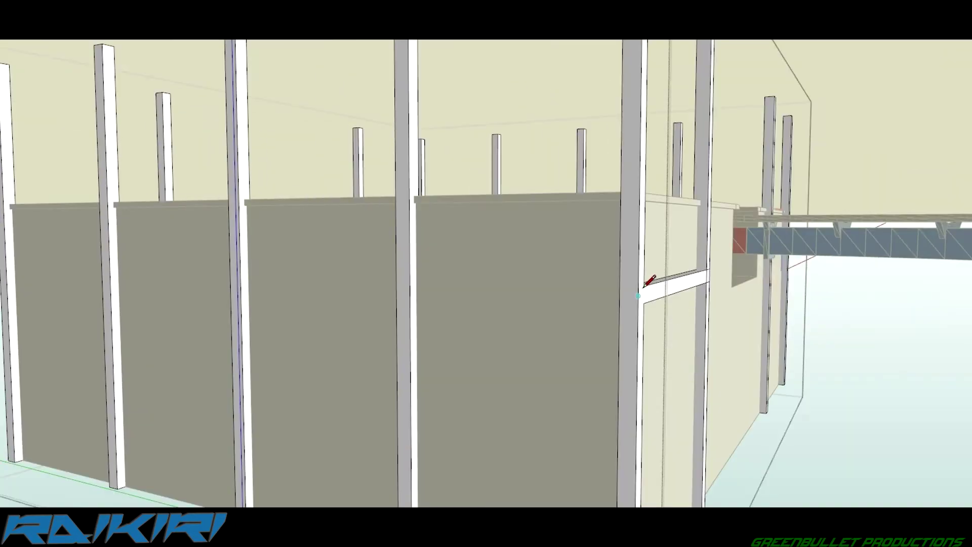
scroll(643, 286, "up", 3)
middle_click_drag(589, 276, 555, 229)
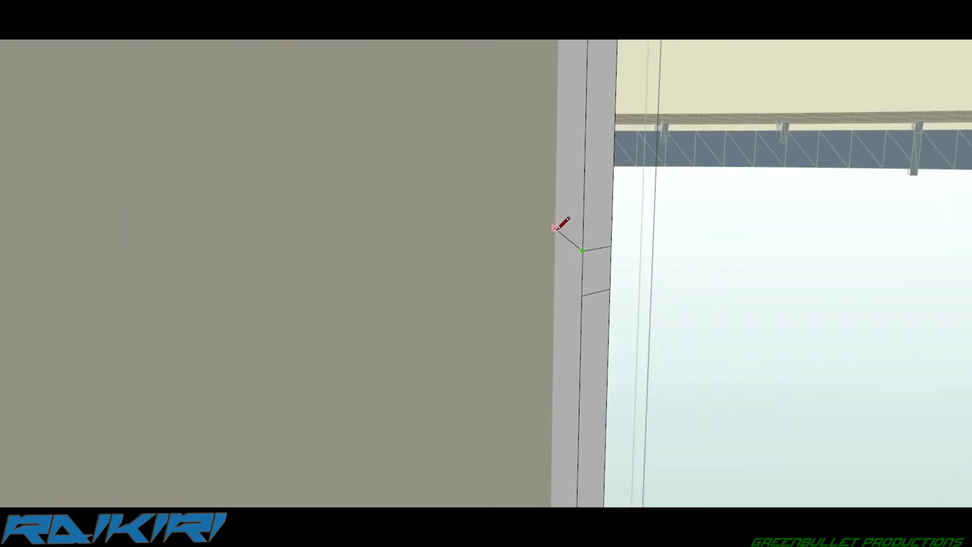
scroll(499, 235, "down", 5)
Begin a mid-height brace line from the right column toward the opposite column.
middle_click_drag(191, 337, 337, 235)
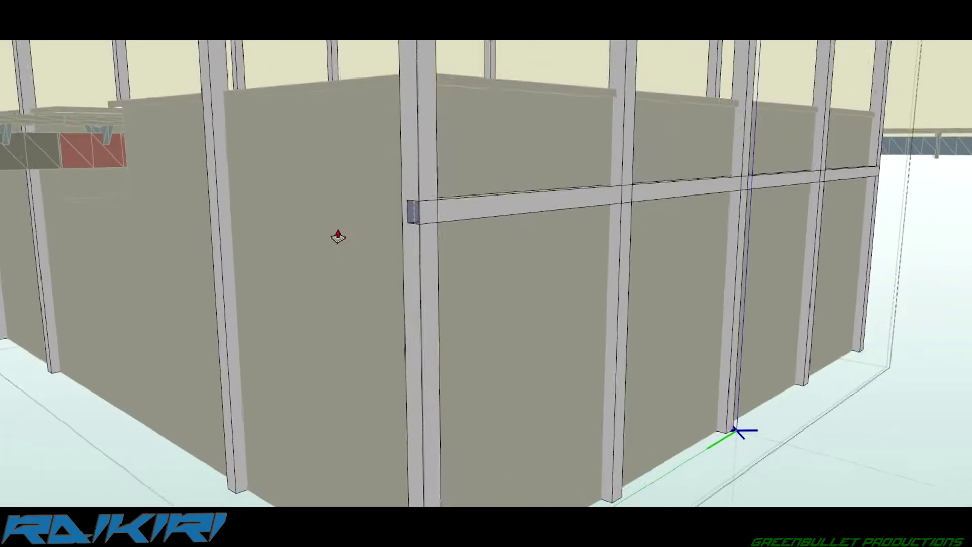
scroll(390, 193, "up", 4)
scroll(263, 136, "up", 3)
scroll(249, 217, "down", 5)
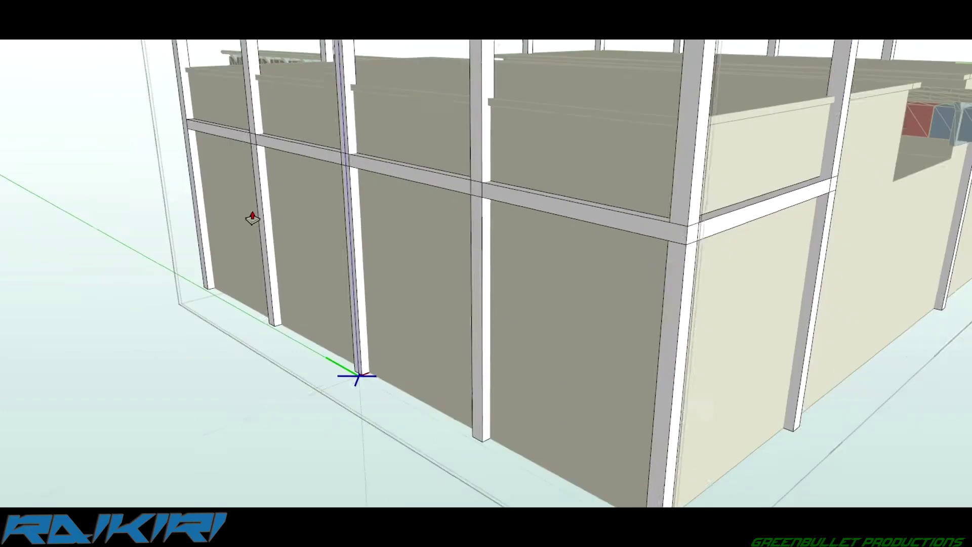
scroll(645, 238, "up", 4)
scroll(665, 198, "up", 3)
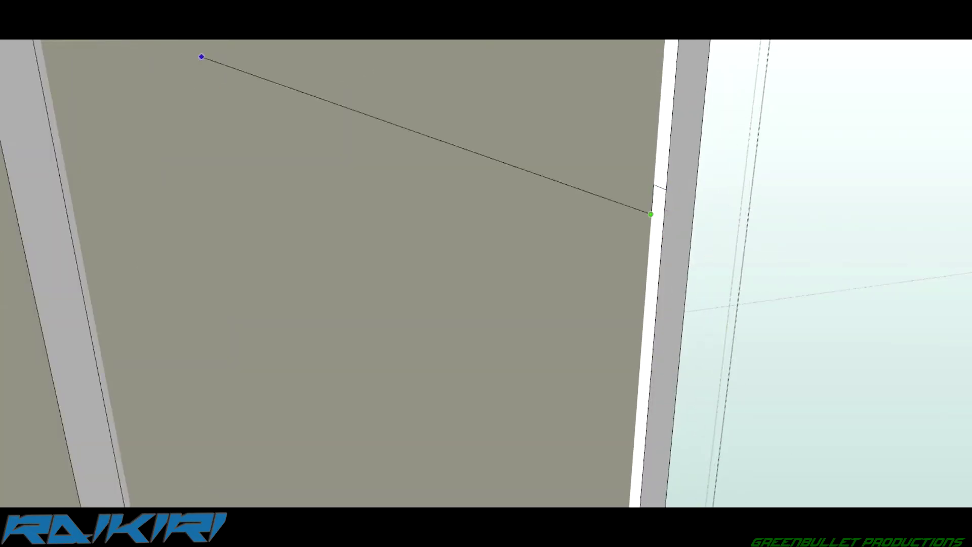
scroll(803, 276, "down", 5)
middle_click_drag(803, 275, 519, 275)
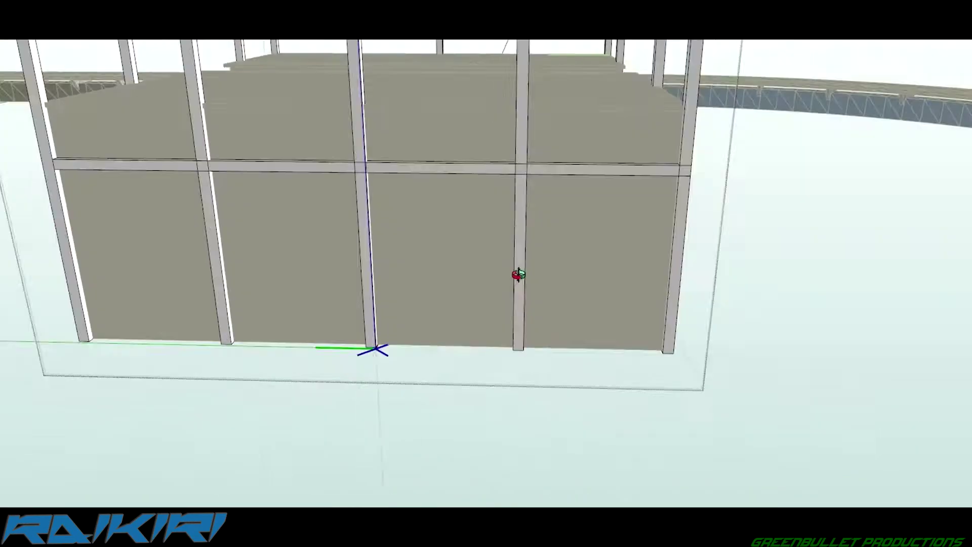
scroll(820, 188, "up", 4)
scroll(850, 147, "up", 3)
left_click(821, 194)
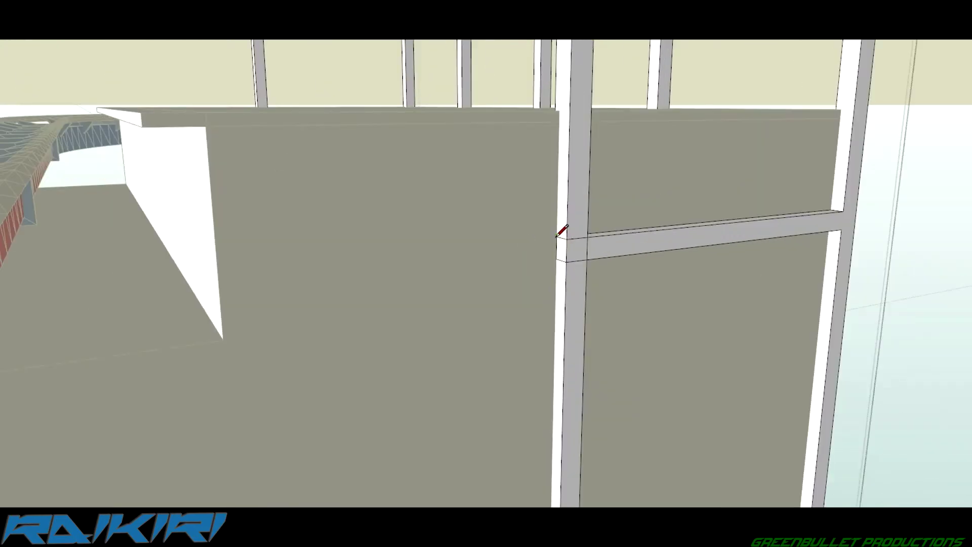
scroll(562, 231, "down", 10)
mouse_move(178, 341)
middle_mouse_down()
mouse_move(275, 282)
mouse_move(919, 315)
middle_mouse_up()
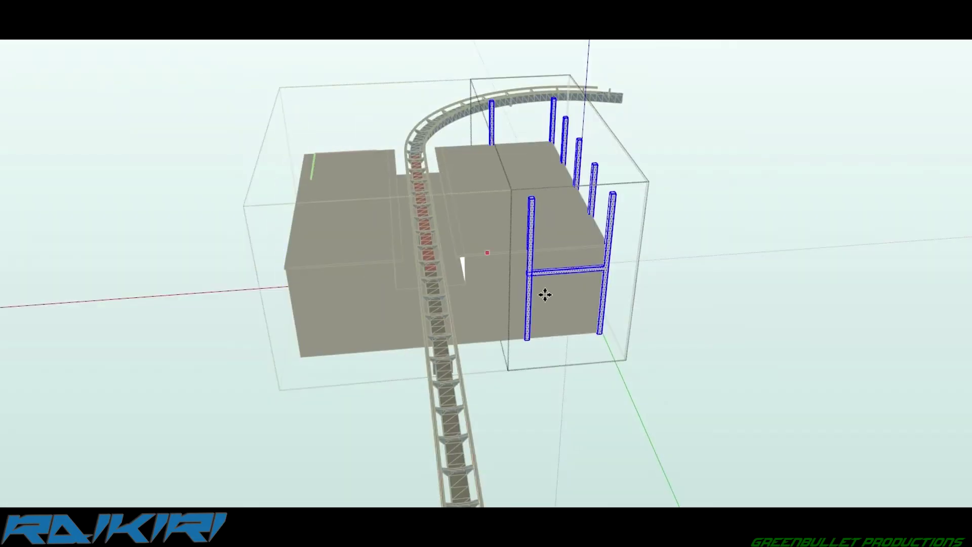
Drop the copied braced frame in place at the building corner.
left_click(151, 366)
scroll(319, 187, "up", 10)
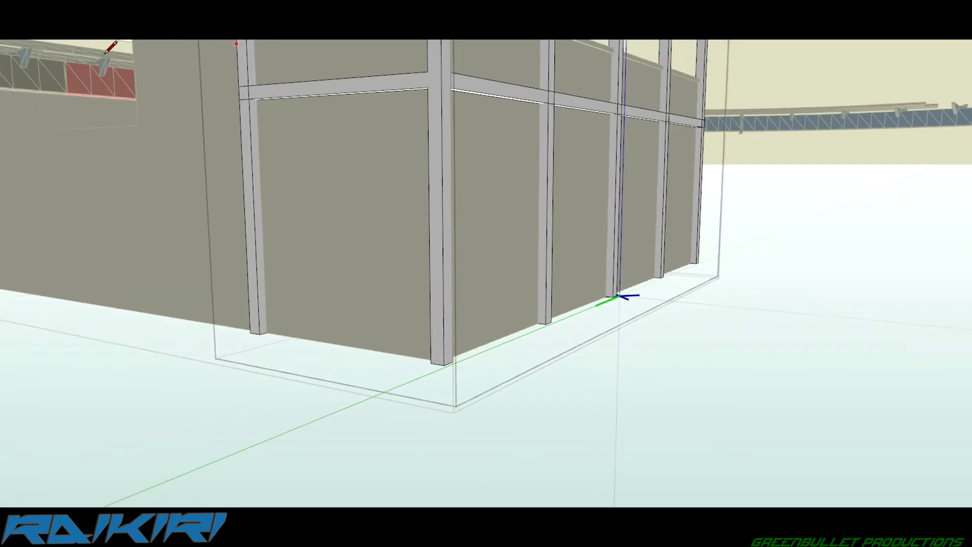
mouse_move(319, 187)
middle_mouse_down()
mouse_move(388, 140)
mouse_move(347, 391)
mouse_move(285, 152)
middle_mouse_up()
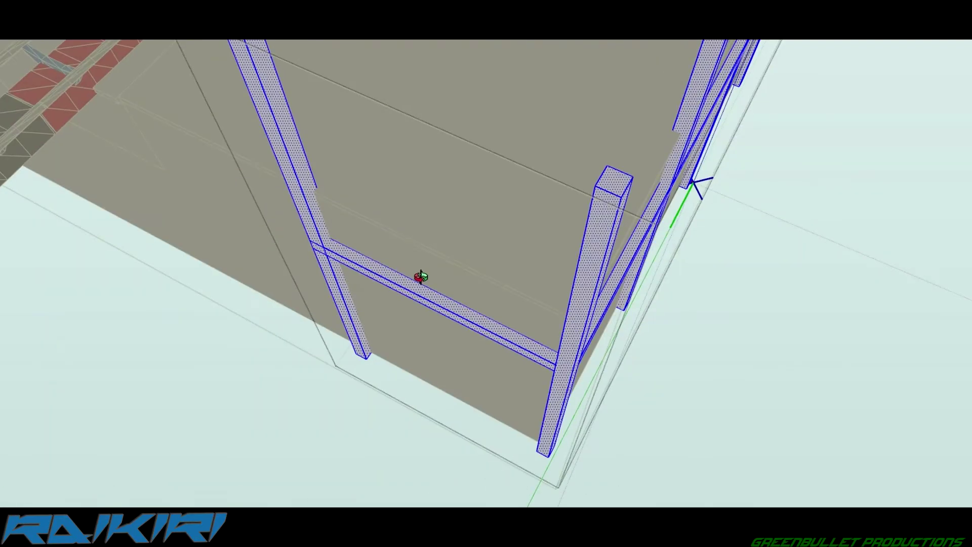
scroll(311, 266, "up", 3)
middle_click_drag(311, 266, 309, 213)
Anchor a new line on the corner column.
key("l")
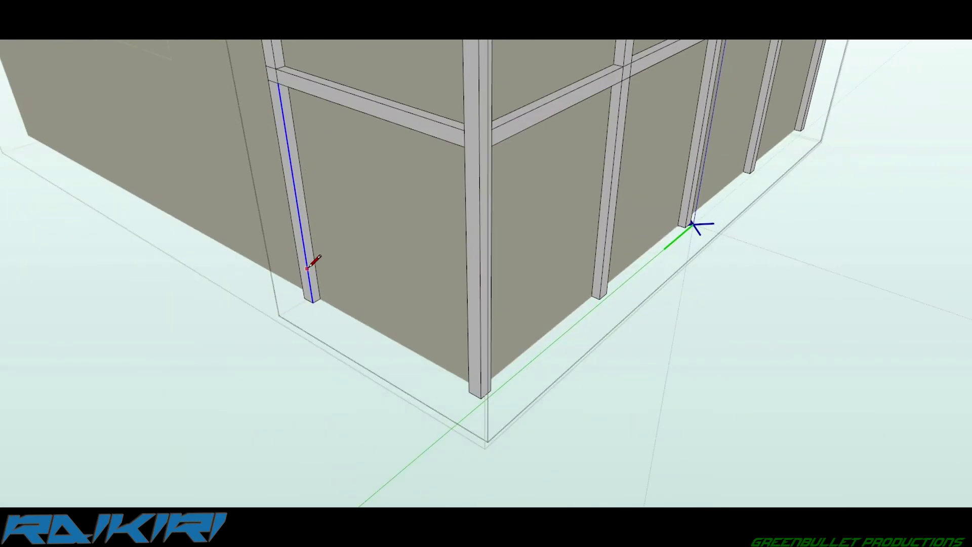
scroll(306, 257, "up", 5)
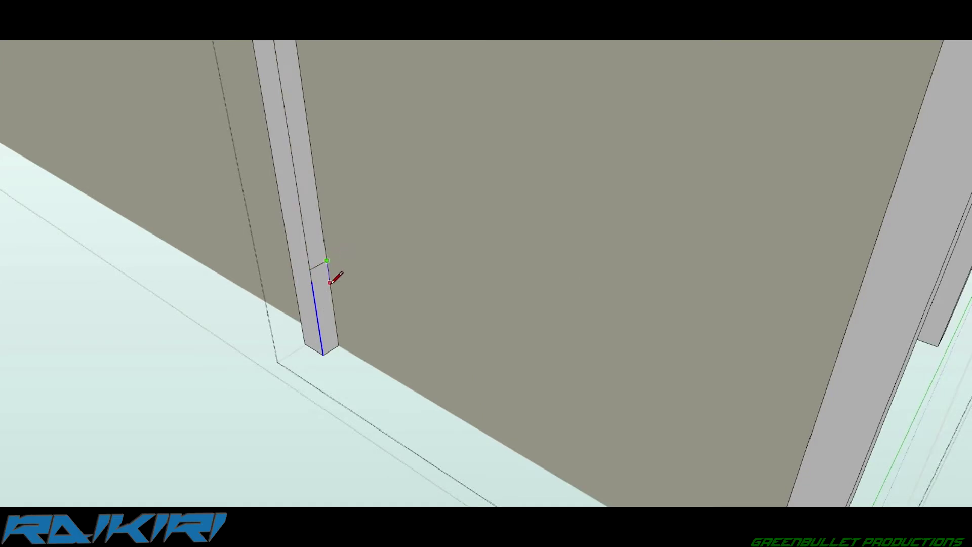
mouse_move(267, 259)
middle_mouse_down()
mouse_move(722, 371)
mouse_move(161, 156)
mouse_move(275, 432)
middle_mouse_up()
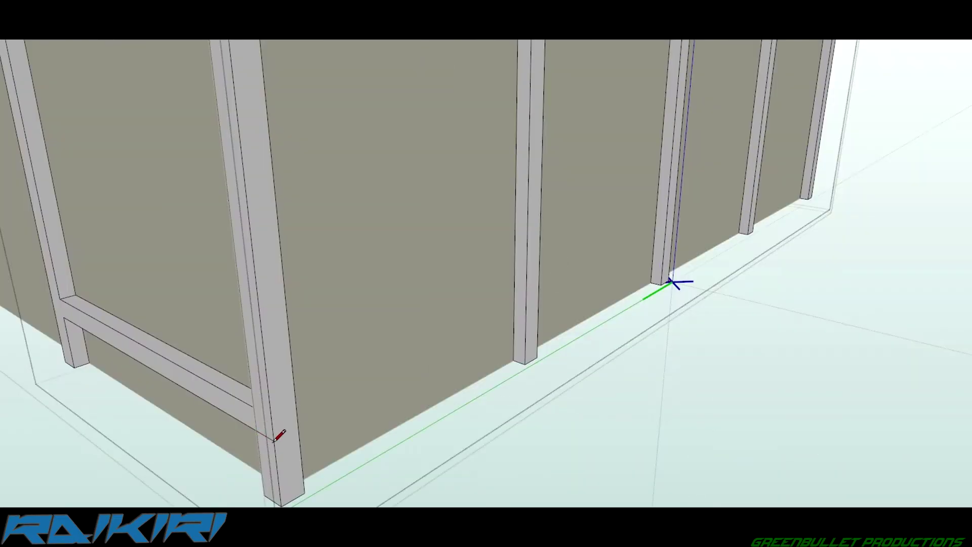
scroll(275, 432, "up", 5)
left_click(367, 359)
mouse_move(436, 379)
middle_mouse_down()
mouse_move(228, 386)
mouse_move(385, 306)
middle_mouse_up()
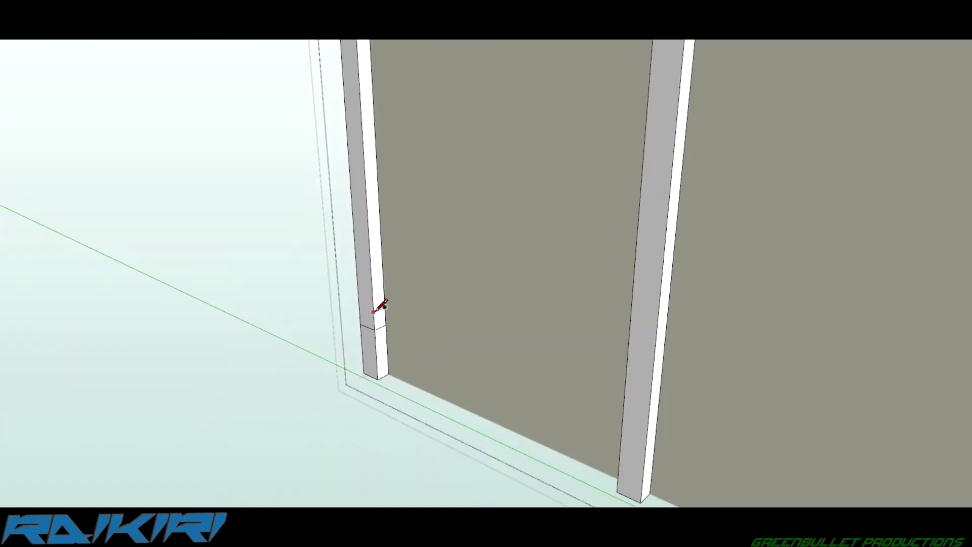
scroll(367, 327, "down", 5)
Extend the horizontal member along the wall with Push/Pull.
key("p")
left_click(191, 252)
middle_click_drag(442, 254, 369, 321)
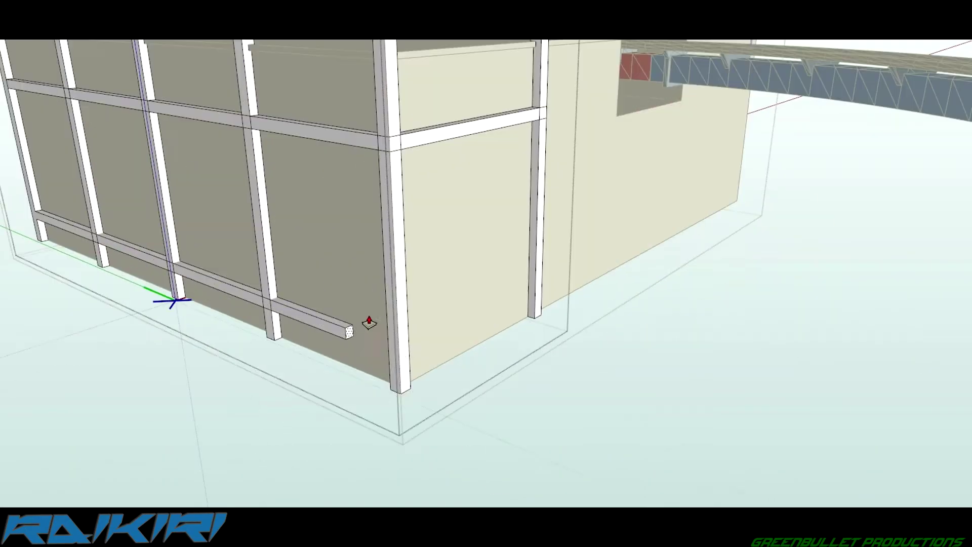
scroll(369, 321, "up", 5)
middle_click_drag(429, 320, 260, 273)
scroll(261, 273, "up", 3)
Close the notch on the corner column with a line and select its top face.
key("l")
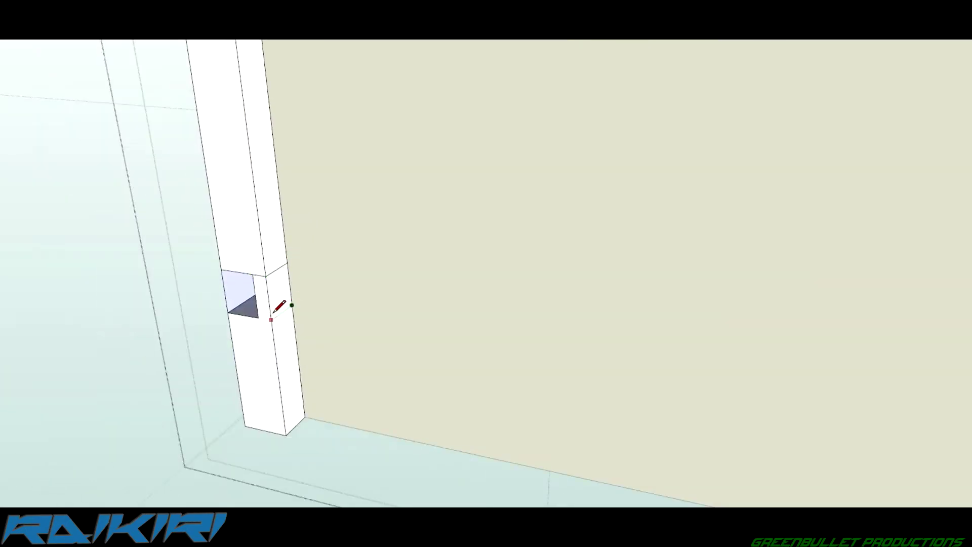
left_click(272, 312)
key("space")
middle_click_drag(240, 306, 672, 307)
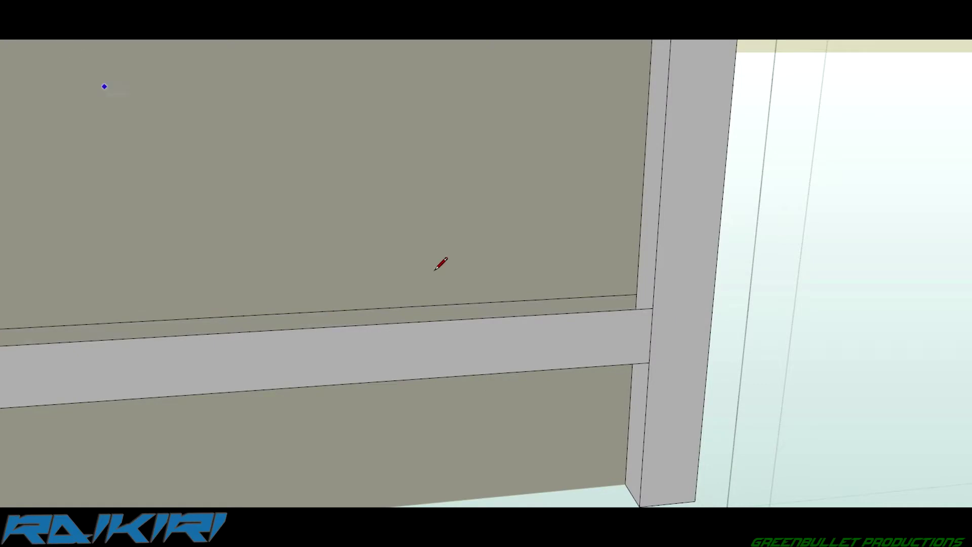
middle_click_drag(437, 269, 647, 330)
key("space")
middle_click_drag(585, 126, 452, 198)
left_click(451, 195)
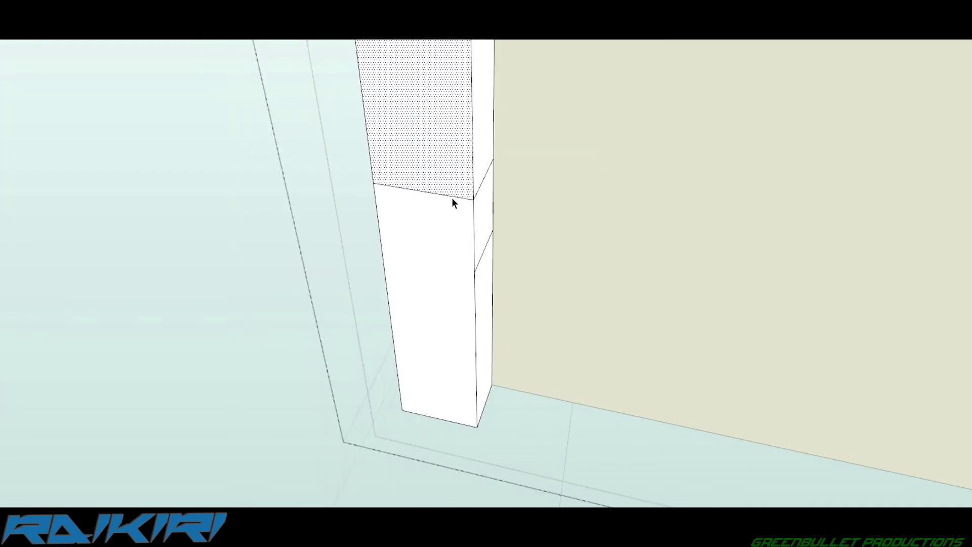
Copy the wall framing with Move and Ctrl to beside the building.
scroll(775, 217, "down", 3)
scroll(770, 256, "down", 3)
scroll(251, 321, "down", 3)
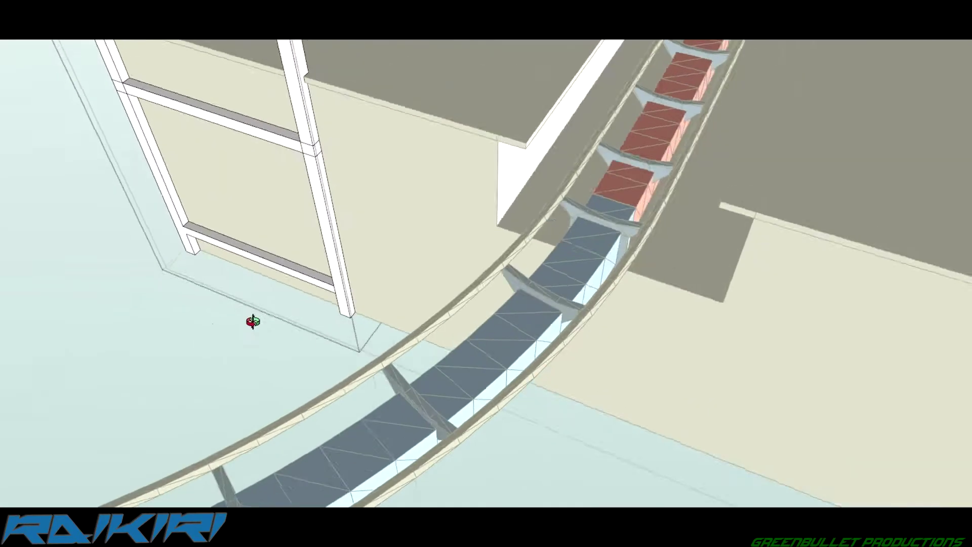
scroll(336, 242, "down", 3)
scroll(336, 242, "up", 5)
left_click(104, 187)
key("m")
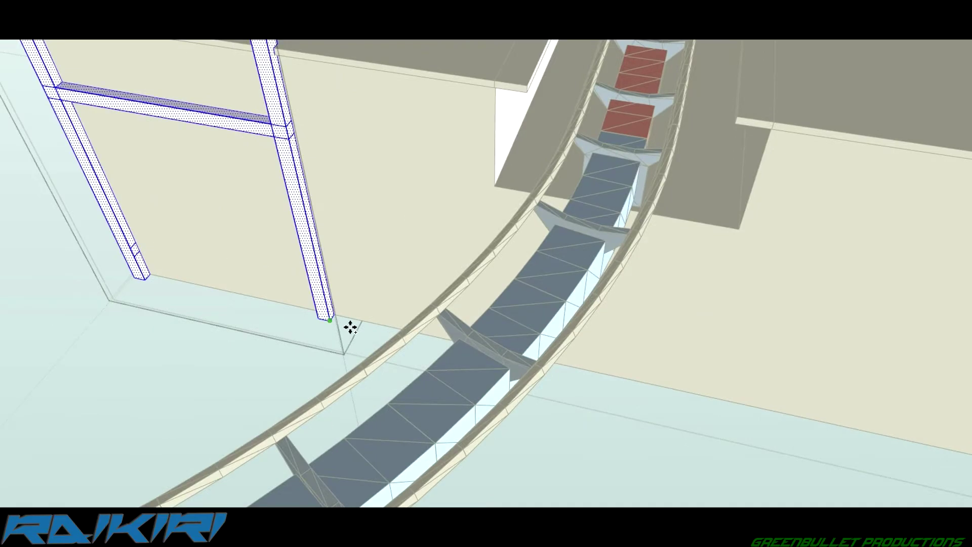
key("ctrl")
left_click(350, 328)
scroll(350, 327, "down", 3)
left_click(673, 415)
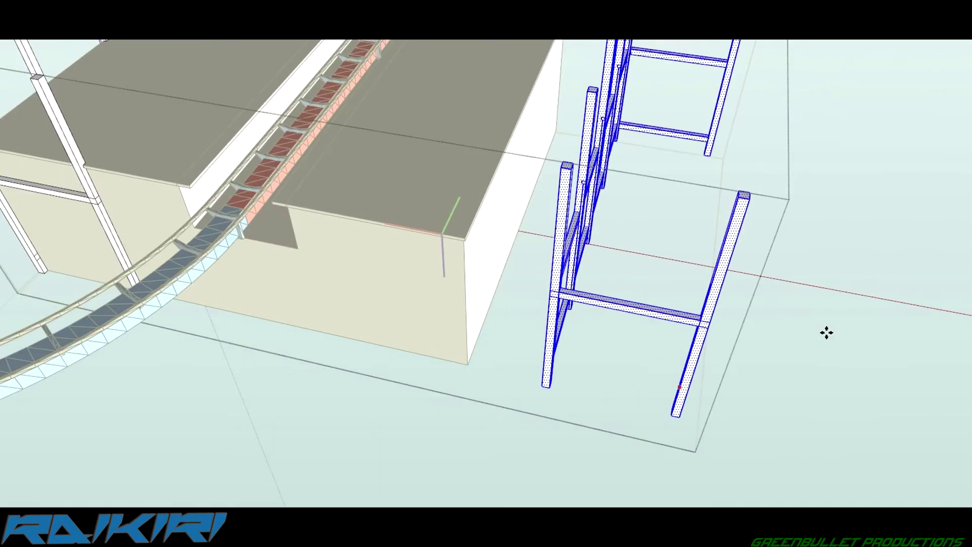
Select only the lower beam segment and orbit to view the whole frame.
scroll(341, 226, "up", 5)
scroll(223, 224, "up", 3)
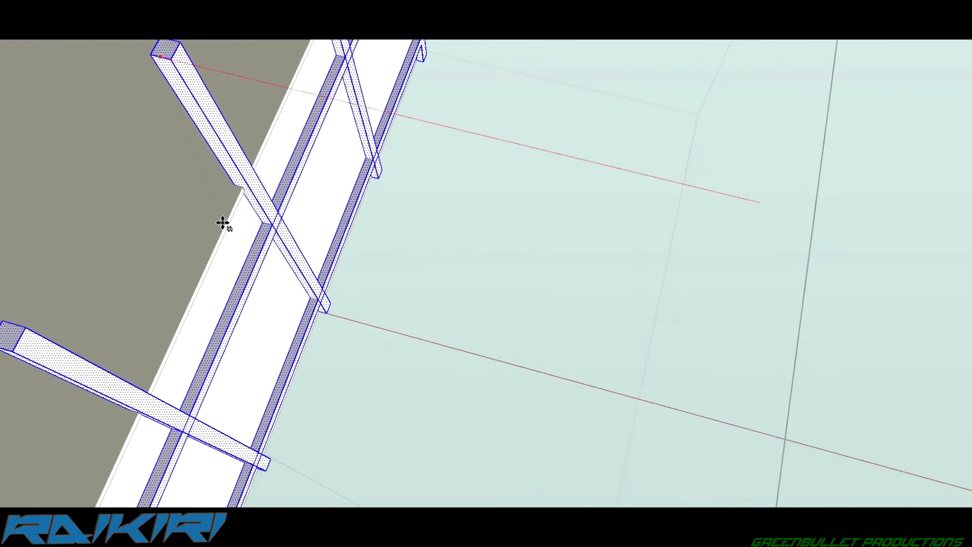
scroll(238, 208, "down", 1)
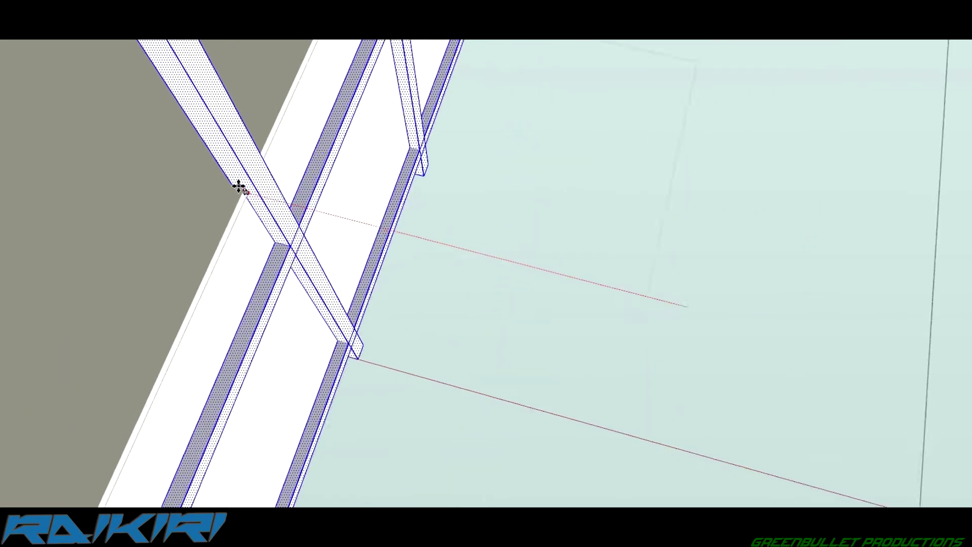
scroll(234, 214, "down", 3)
mouse_move(234, 214)
middle_mouse_down()
mouse_move(481, 199)
mouse_move(290, 235)
middle_mouse_up()
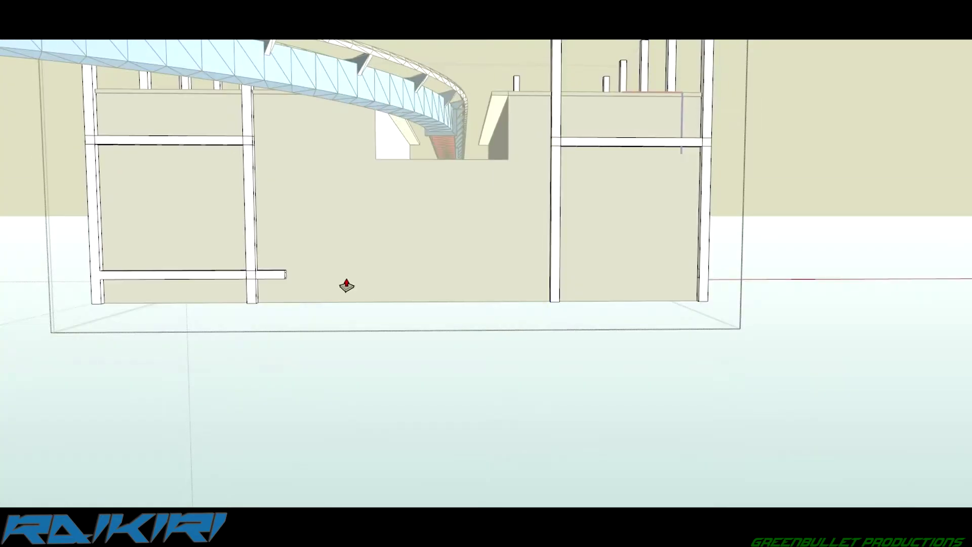
middle_click_drag(346, 286, 590, 228)
scroll(560, 275, "up", 5)
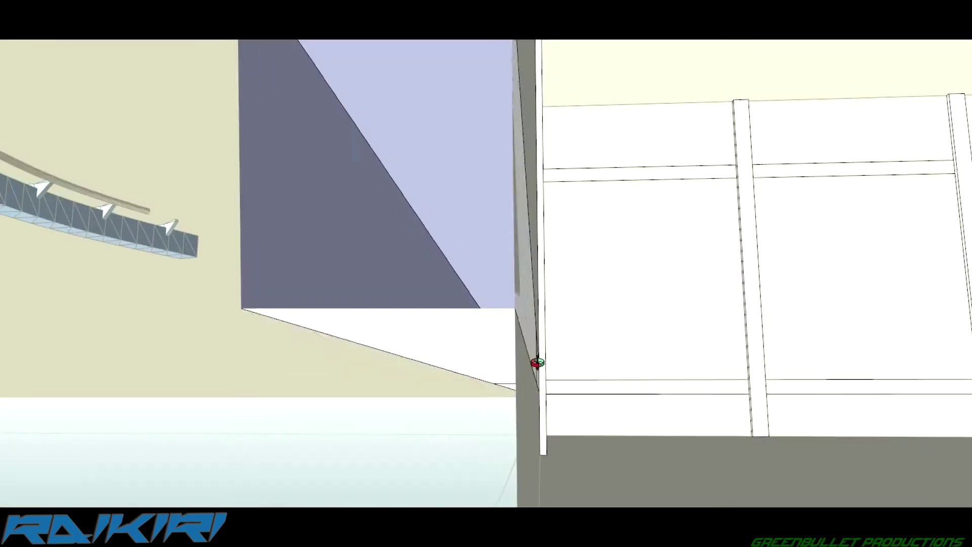
middle_click_drag(499, 379, 417, 274)
scroll(247, 253, "down", 5)
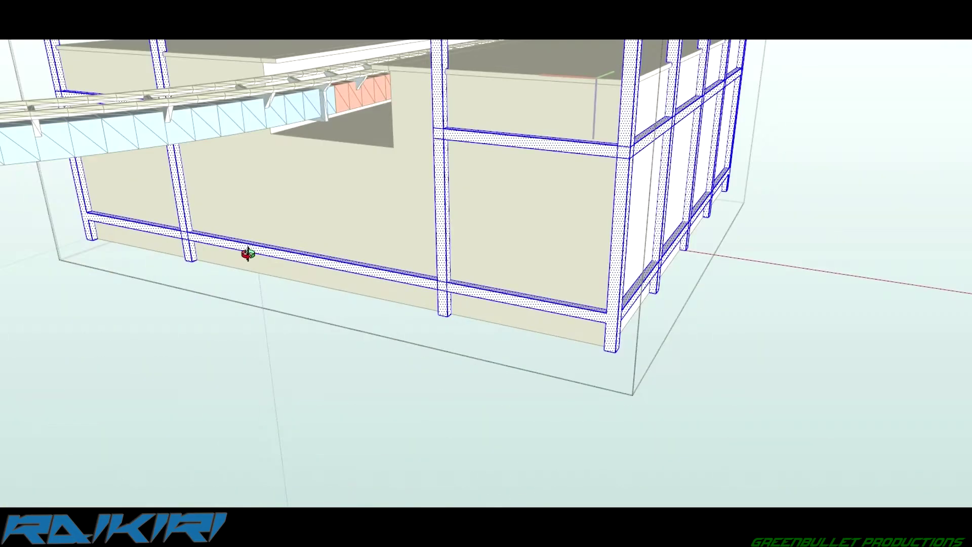
left_click(247, 253)
middle_click_drag(251, 253, 183, 56)
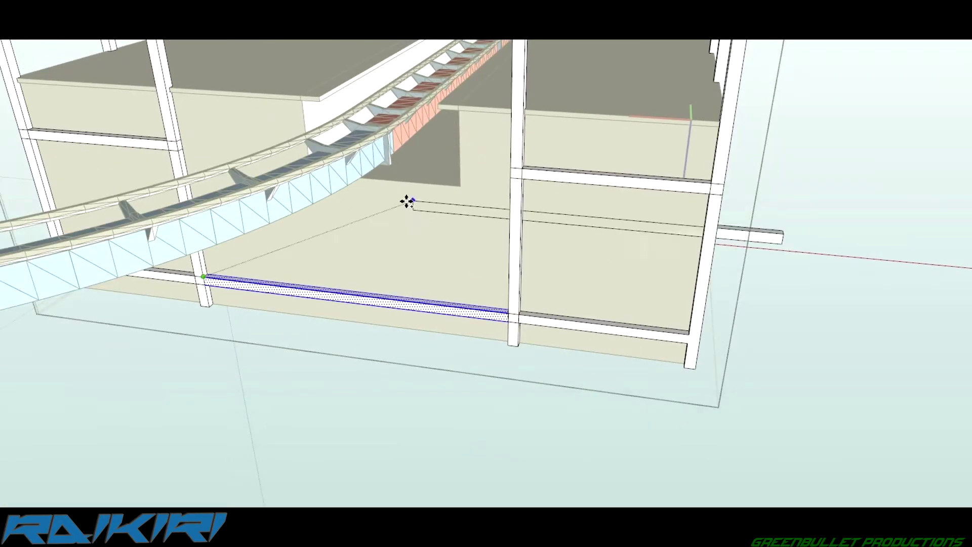
mouse_move(406, 201)
middle_mouse_down()
mouse_move(542, 182)
mouse_move(655, 265)
mouse_move(528, 252)
mouse_move(563, 298)
mouse_move(446, 326)
mouse_move(355, 314)
middle_mouse_up()
Select the grey wall panel between the columns at the floor slab edge.
scroll(528, 252, "down", 5)
scroll(339, 317, "up", 5)
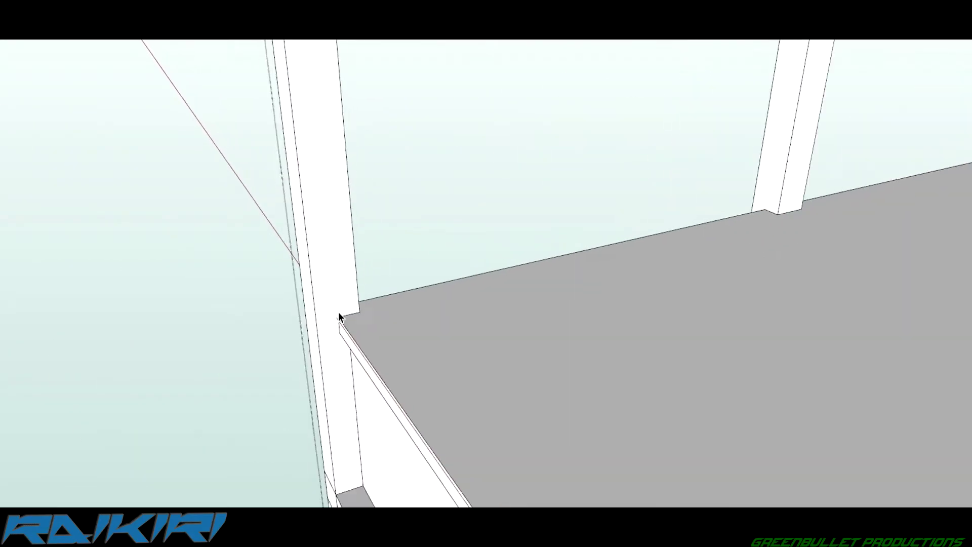
scroll(338, 316, "down", 3)
key("l")
scroll(328, 212, "up", 2)
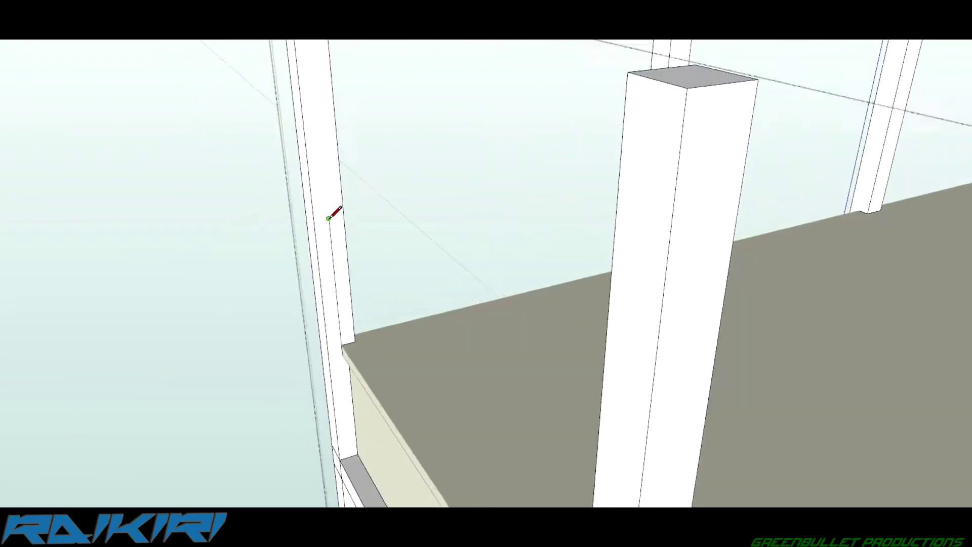
scroll(329, 212, "up", 2)
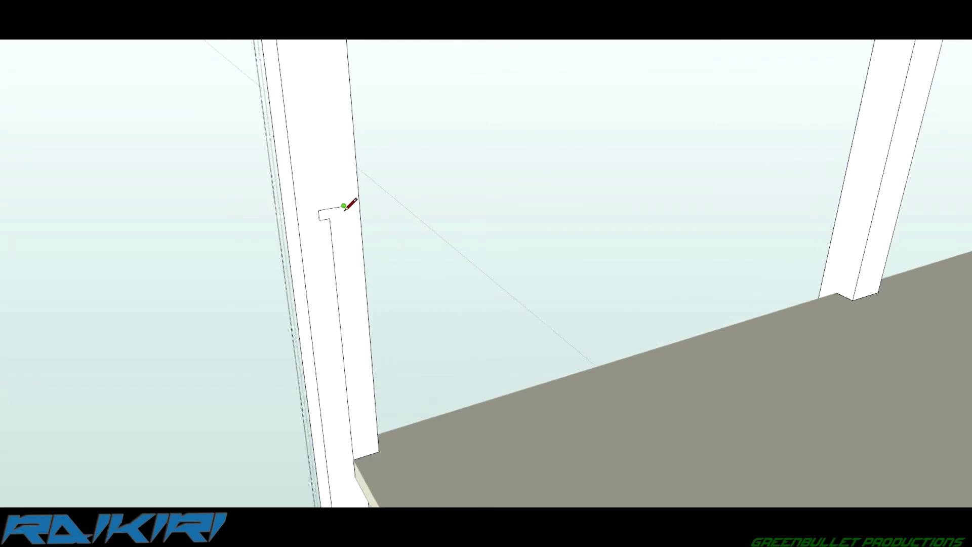
scroll(329, 218, "down", 3)
mouse_move(282, 169)
middle_mouse_down()
mouse_move(378, 260)
mouse_move(425, 143)
mouse_move(569, 330)
mouse_move(299, 293)
mouse_move(678, 248)
middle_mouse_up()
key("p")
key("space")
left_click(299, 293)
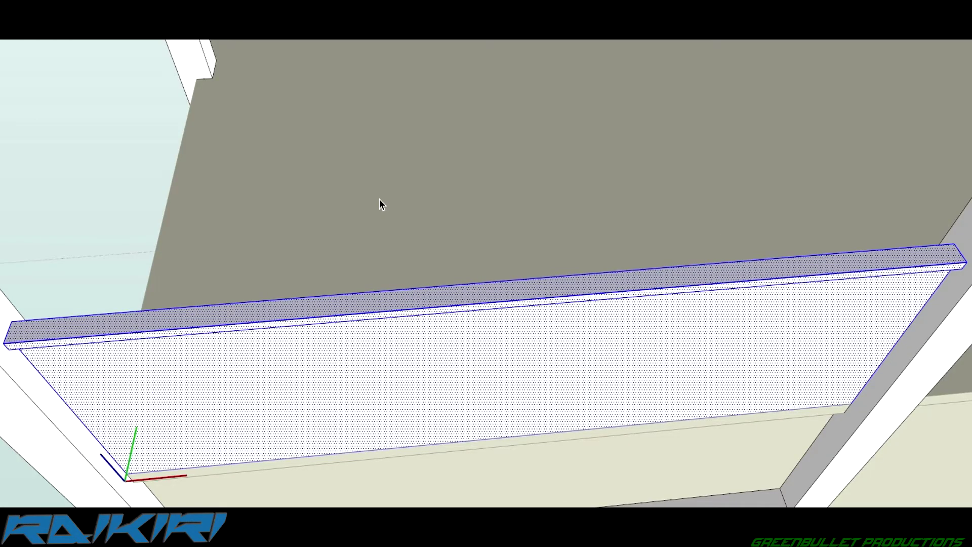
Push/Pull the wall panel and undo its stray inner edges.
mouse_move(380, 200)
middle_mouse_down()
mouse_move(389, 275)
mouse_move(586, 269)
mouse_move(406, 276)
mouse_move(261, 157)
mouse_move(341, 265)
mouse_move(402, 387)
mouse_move(311, 98)
mouse_move(44, 134)
mouse_move(358, 187)
mouse_move(721, 311)
mouse_move(372, 106)
mouse_move(329, 115)
mouse_move(369, 152)
mouse_move(326, 130)
mouse_move(347, 129)
middle_mouse_up()
key("p")
key("space")
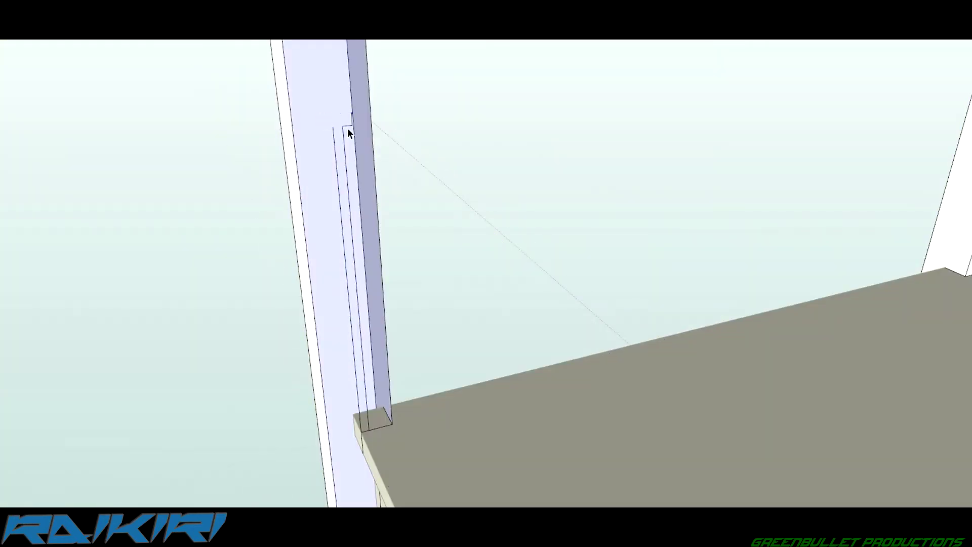
key("ctrl+z")
key("l")
mouse_move(361, 437)
middle_mouse_down()
mouse_move(623, 327)
mouse_move(397, 339)
middle_mouse_up()
key("space")
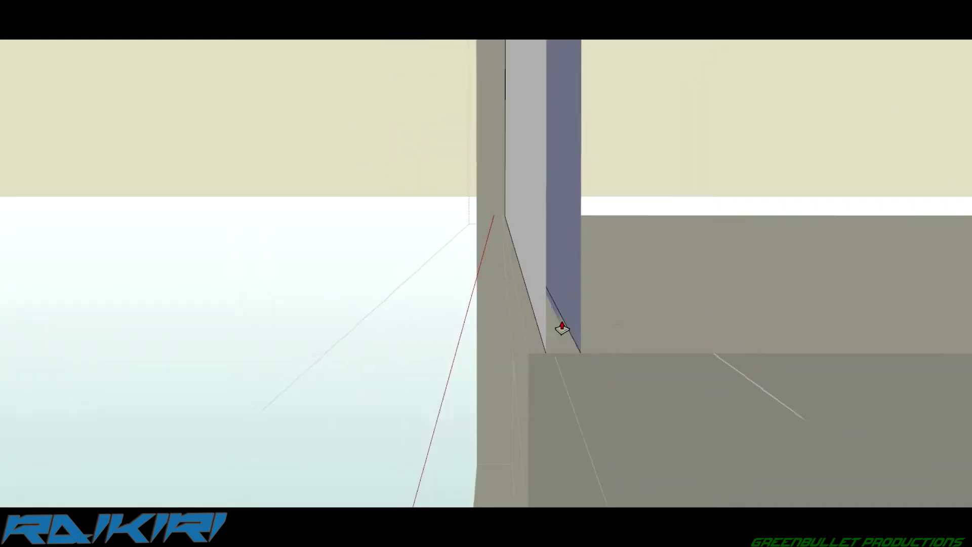
Orbit to the beam and wall, then select a column for fitting the walls.
mouse_move(599, 330)
middle_mouse_down()
mouse_move(344, 200)
mouse_move(363, 237)
middle_mouse_up()
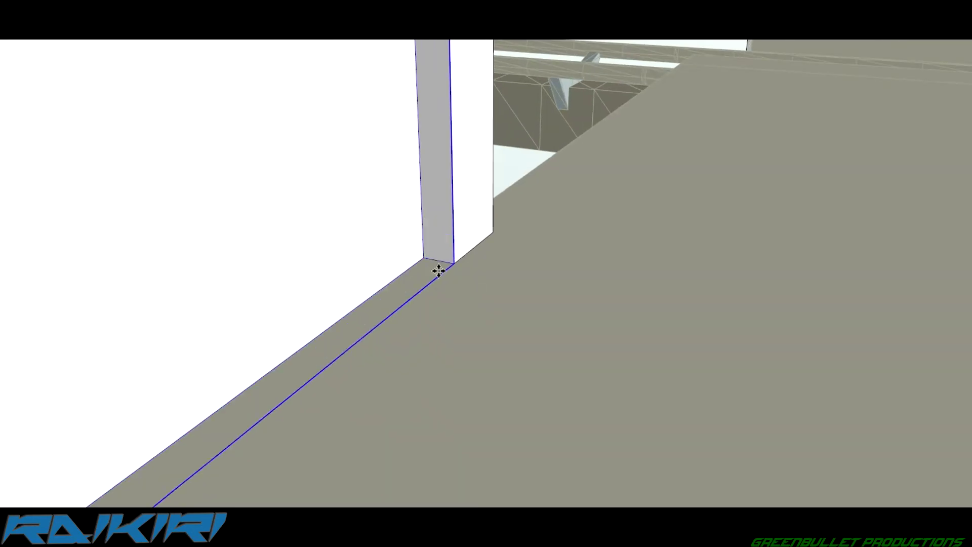
key("space")
left_click(467, 242)
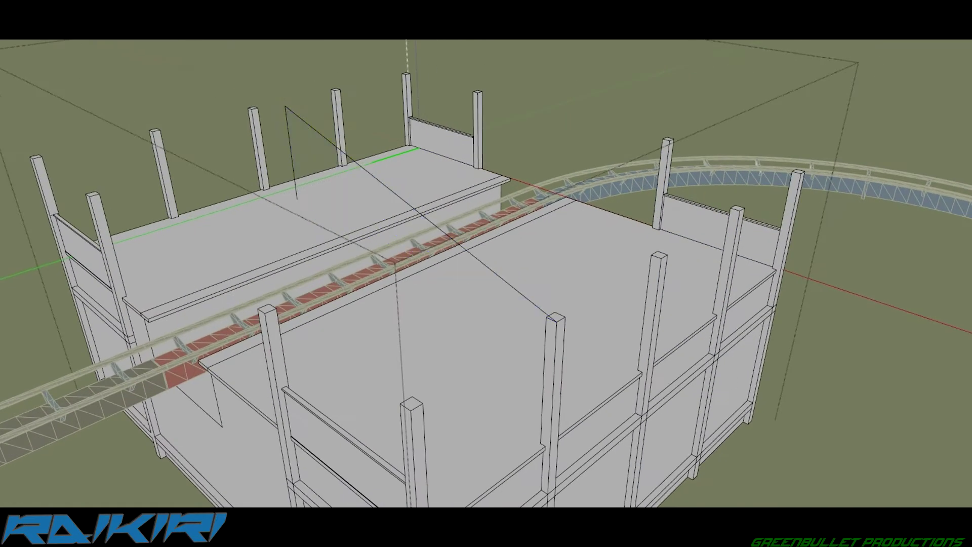
Close the triangular gable face at the post top and orbit to inspect it.
left_click(152, 132)
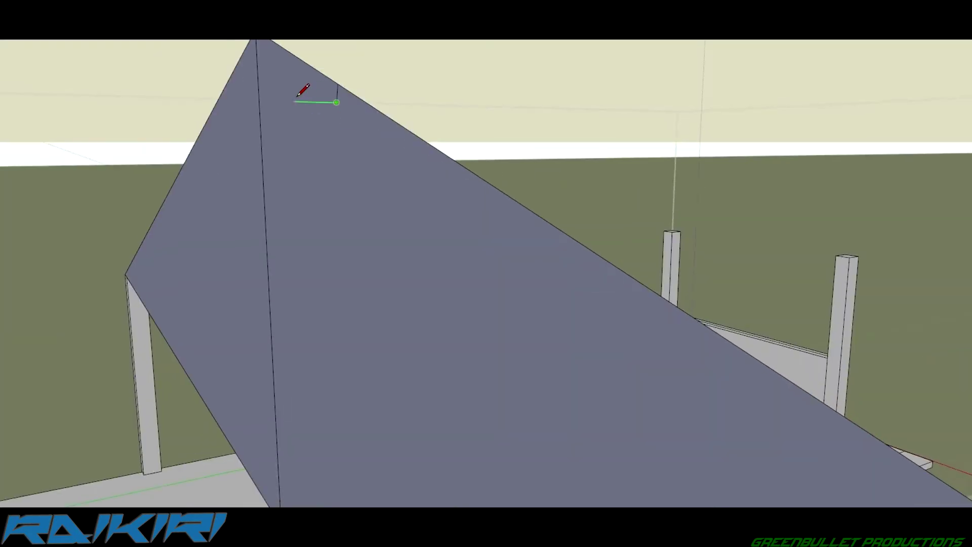
mouse_move(320, 96)
middle_mouse_down()
mouse_move(438, 174)
mouse_move(319, 119)
mouse_move(248, 104)
middle_mouse_up()
mouse_move(749, 282)
middle_mouse_down()
mouse_move(825, 311)
mouse_move(569, 310)
middle_mouse_up()
scroll(369, 162, "up", 3)
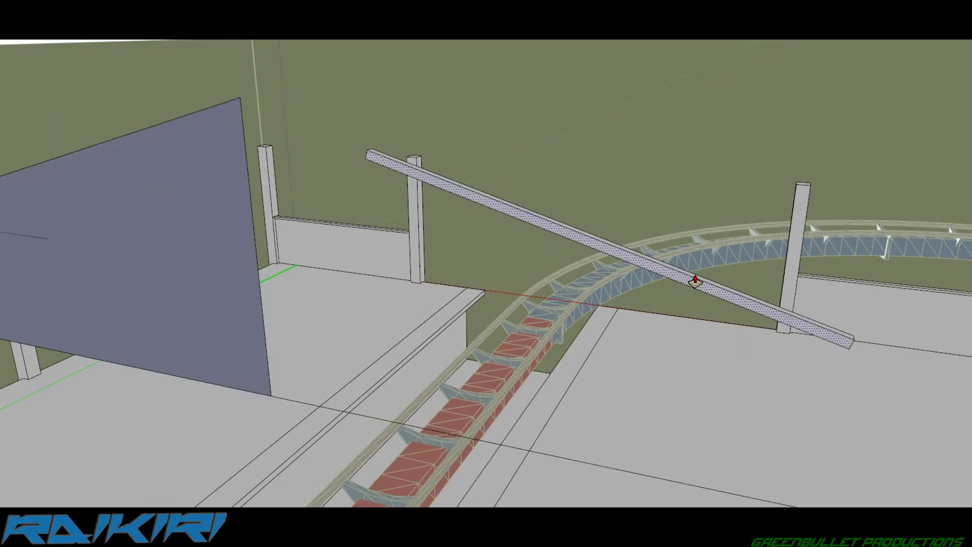
Place the diagonal roof beam and orbit in to check its end.
middle_click_drag(699, 278, 337, 309)
scroll(405, 286, "up", 2)
left_click(405, 281)
scroll(405, 282, "down", 2)
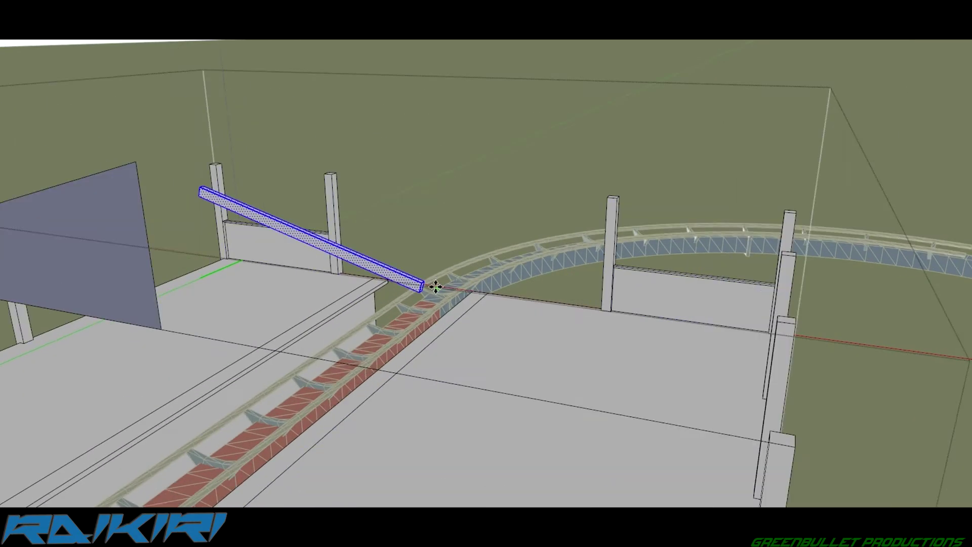
middle_click_drag(405, 282, 591, 427)
scroll(441, 390, "up", 3)
scroll(514, 449, "down", 2)
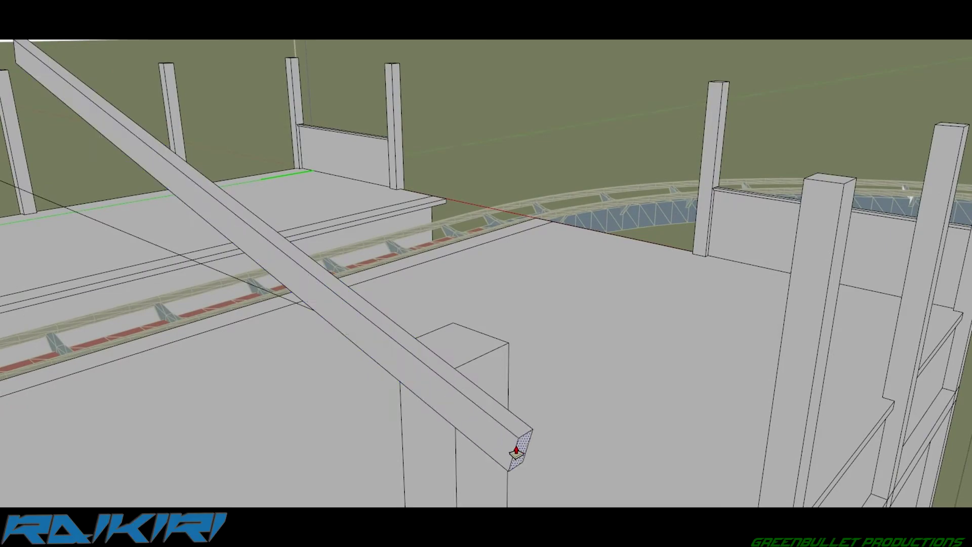
mouse_move(514, 449)
middle_mouse_down()
mouse_move(397, 412)
mouse_move(885, 210)
middle_mouse_up()
scroll(558, 149, "up", 4)
scroll(558, 150, "down", 3)
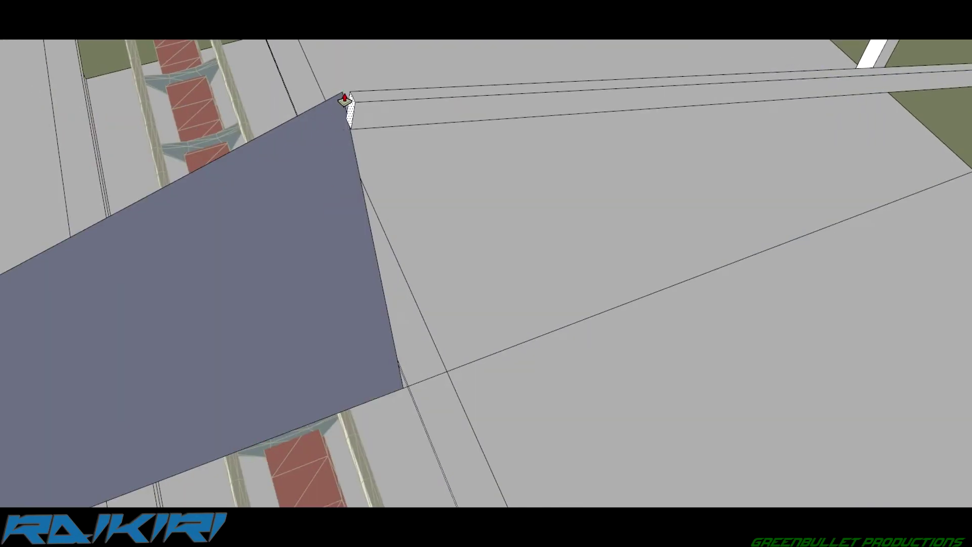
Add the grey beam to the selection and group both beams together.
mouse_move(558, 149)
middle_mouse_down()
mouse_move(20, 245)
mouse_move(362, 78)
middle_mouse_up()
scroll(439, 150, "down", 3)
scroll(439, 145, "down", 2)
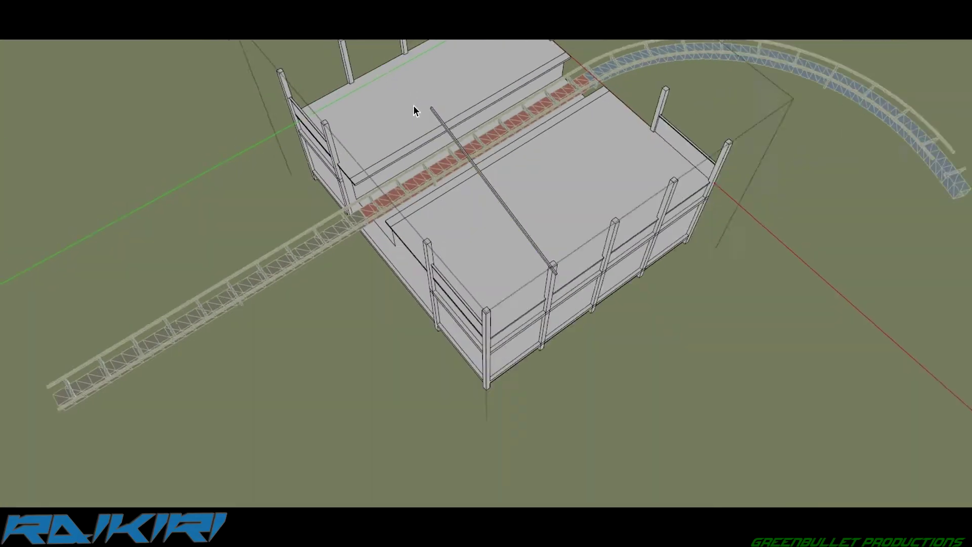
scroll(413, 105, "up", 5)
scroll(564, 440, "down", 2)
scroll(570, 351, "down", 1)
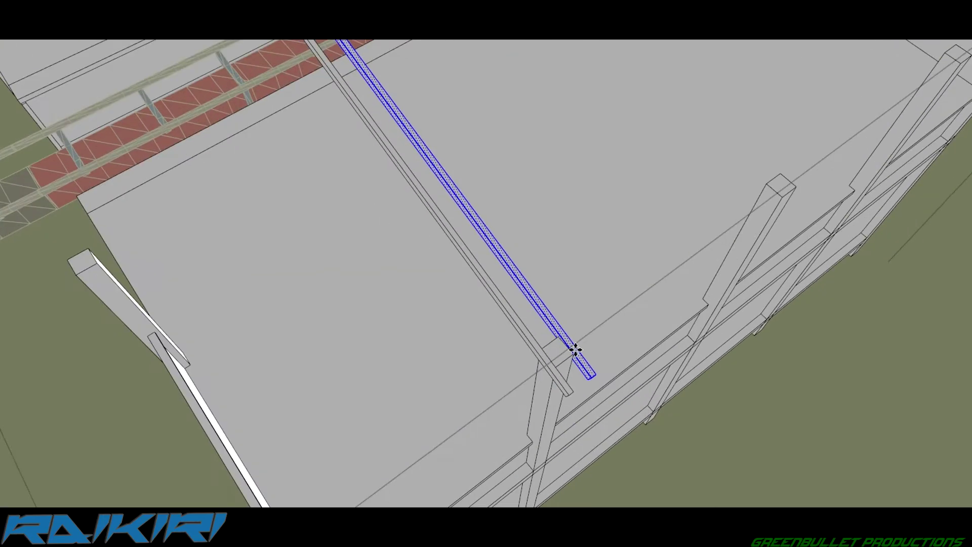
scroll(576, 352, "up", 2)
middle_click_drag(590, 280, 166, 98)
left_click(466, 236, "shift")
key("g")
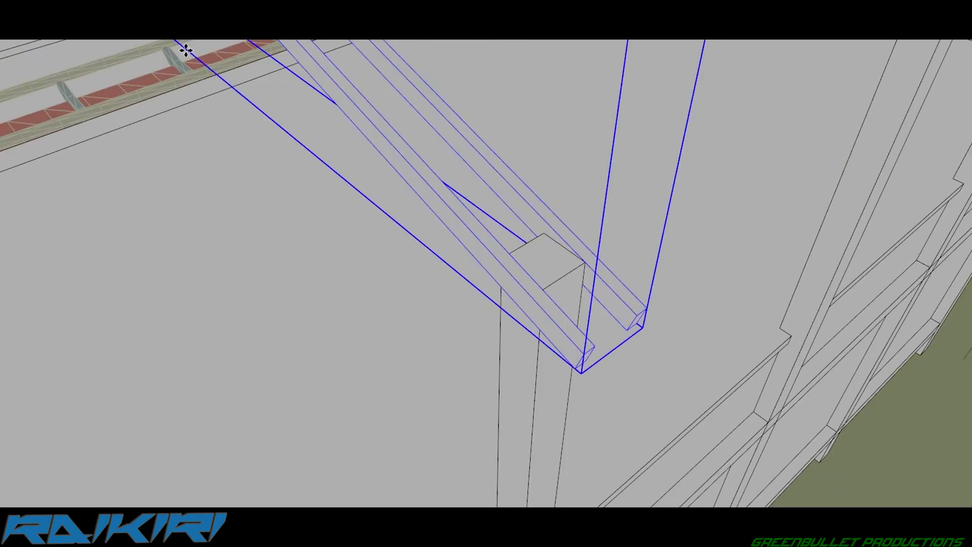
Inside the beam group, move one sloped beam across so its end meets the first beam's apex.
scroll(511, 186, "down", 2)
mouse_move(510, 187)
middle_mouse_down()
mouse_move(495, 143)
mouse_move(426, 319)
mouse_move(126, 98)
middle_mouse_up()
double_click(379, 178)
middle_click_drag(378, 177, 304, 264)
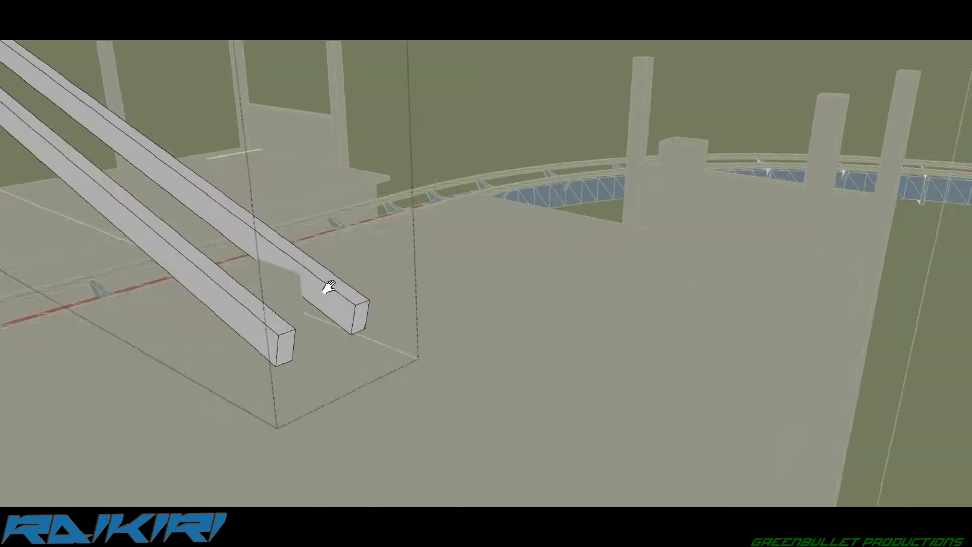
scroll(442, 308, "down", 3)
scroll(412, 239, "up", 4)
scroll(413, 239, "down", 5)
left_click(405, 244)
key("m")
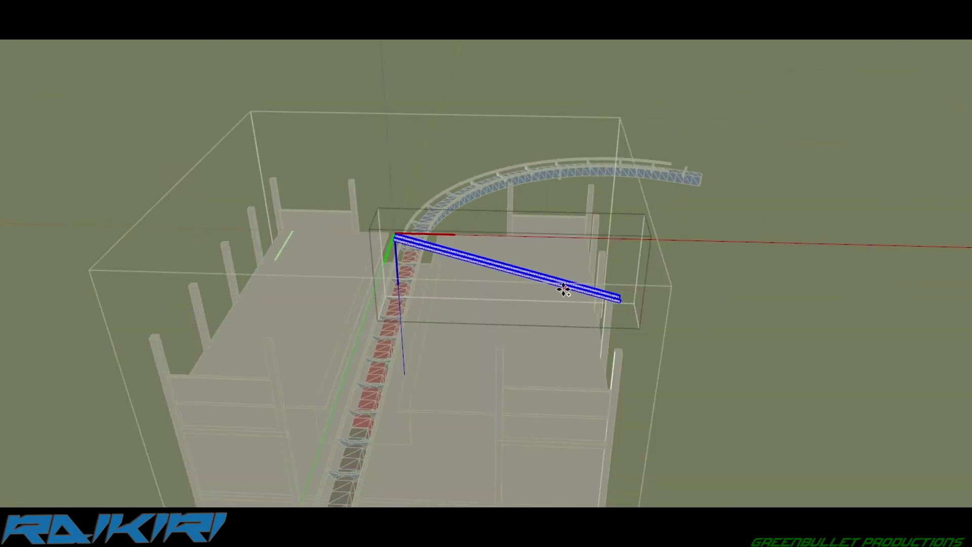
left_click(564, 287)
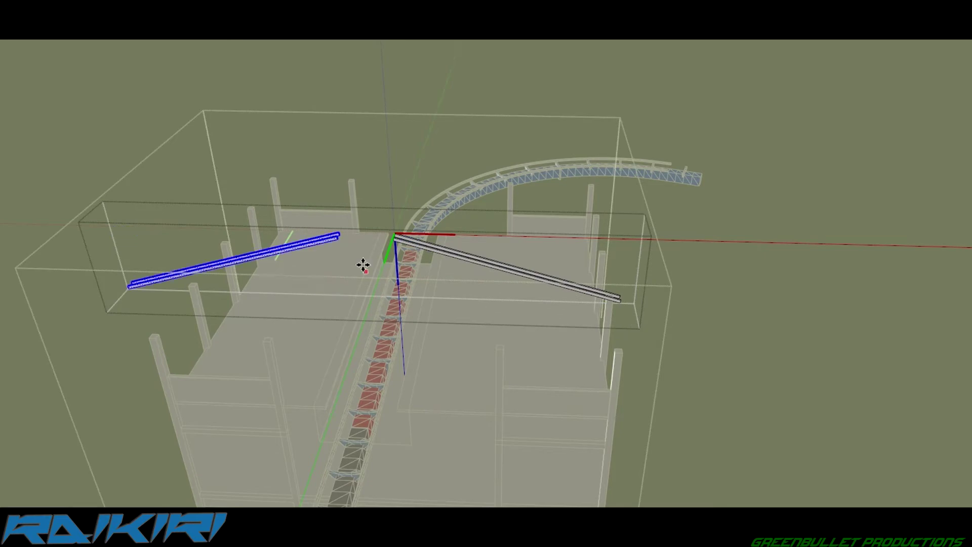
scroll(364, 265, "up", 5)
scroll(556, 267, "up", 2)
left_click(570, 237)
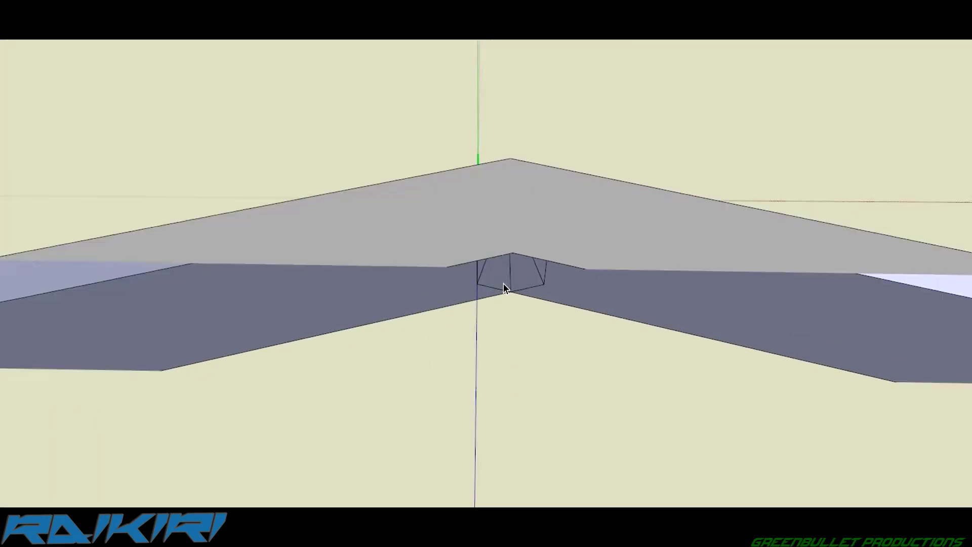
Close the rectangle face between the two rafters at their joint.
middle_click_drag(503, 284, 478, 250)
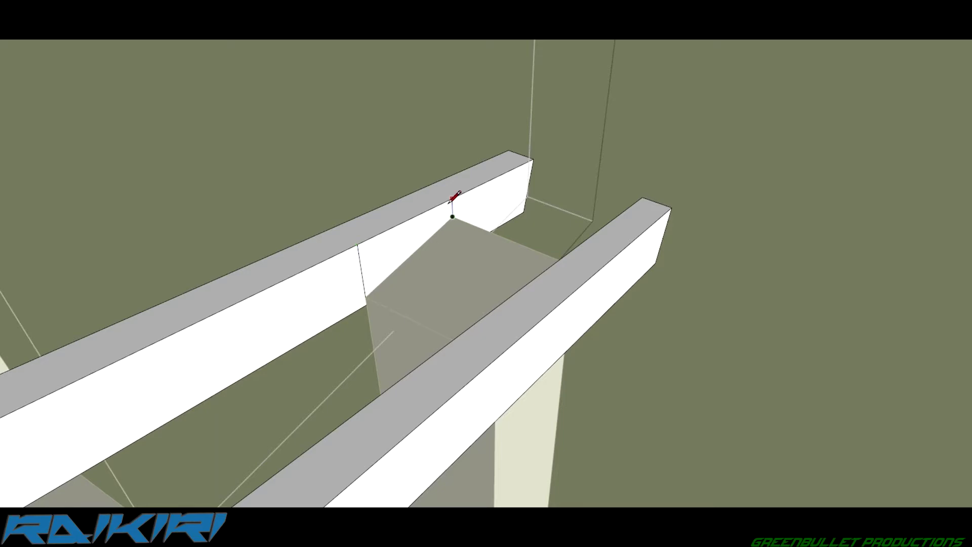
left_click(423, 245)
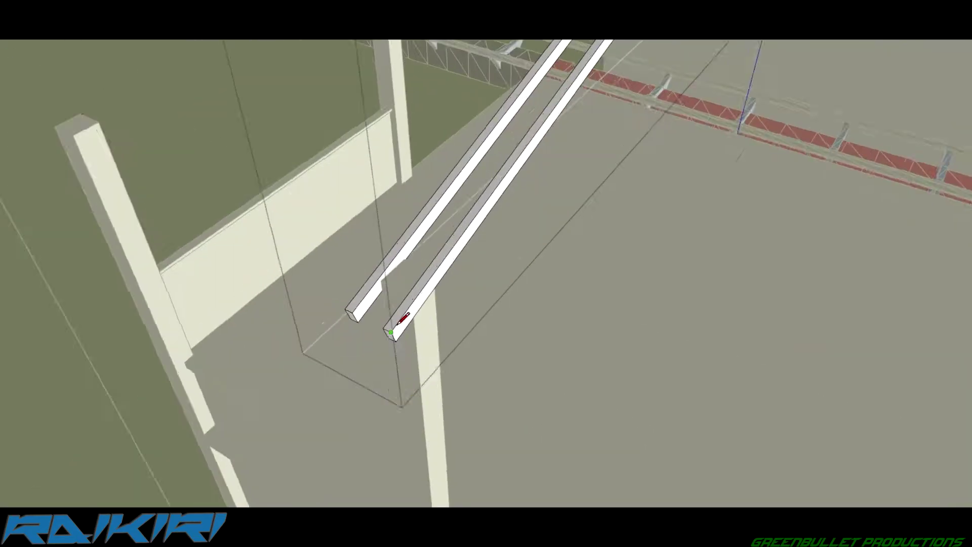
scroll(398, 323, "up", 5)
scroll(472, 167, "down", 3)
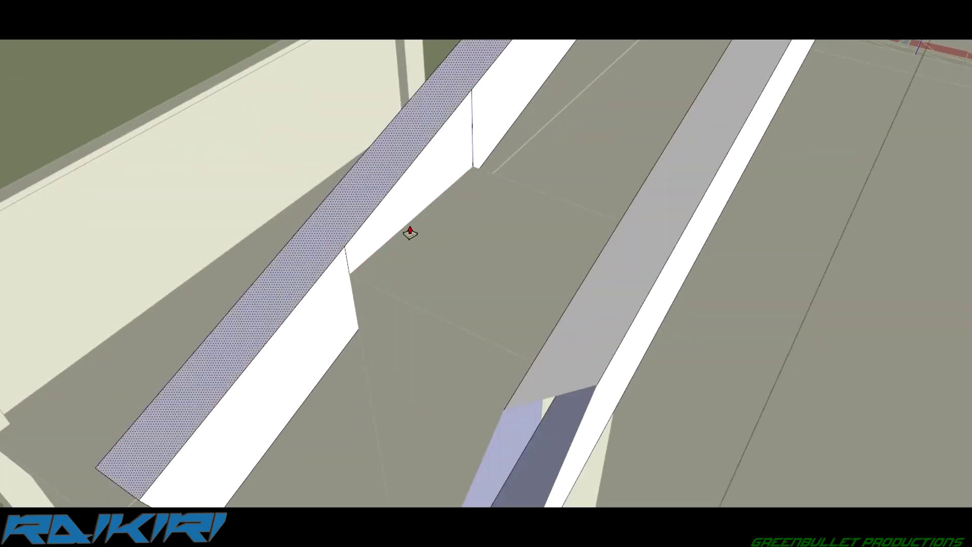
scroll(408, 228, "down", 5)
scroll(430, 233, "down", 3)
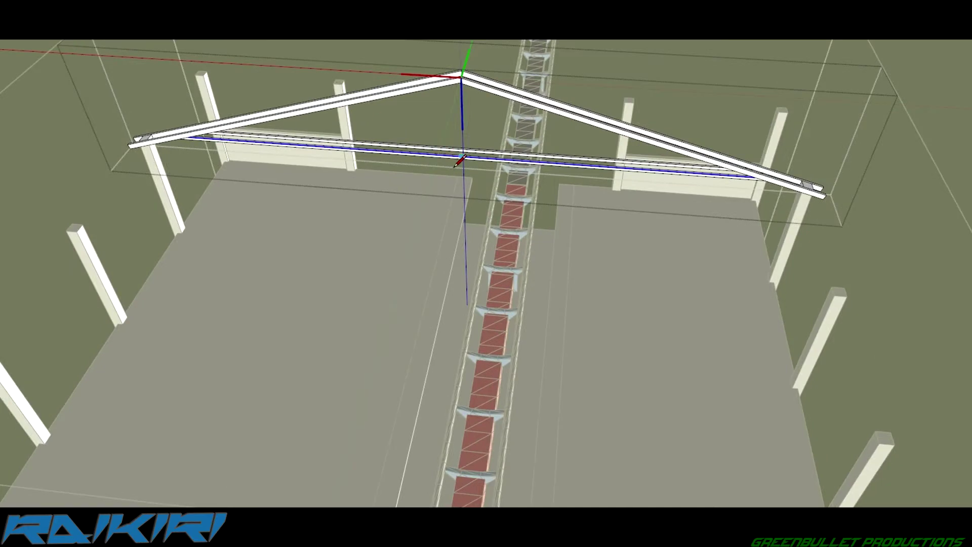
Draw the vertical king post line down from the truss apex.
scroll(454, 167, "up", 2)
scroll(462, 186, "up", 1)
left_click(405, 180)
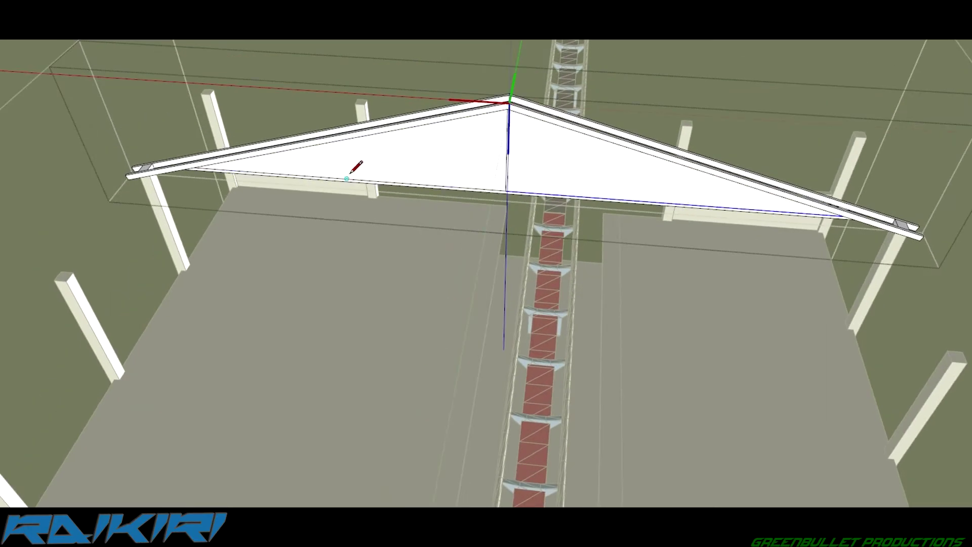
mouse_move(624, 225)
middle_mouse_down()
mouse_move(424, 185)
mouse_move(380, 151)
mouse_move(332, 375)
mouse_move(395, 278)
middle_mouse_up()
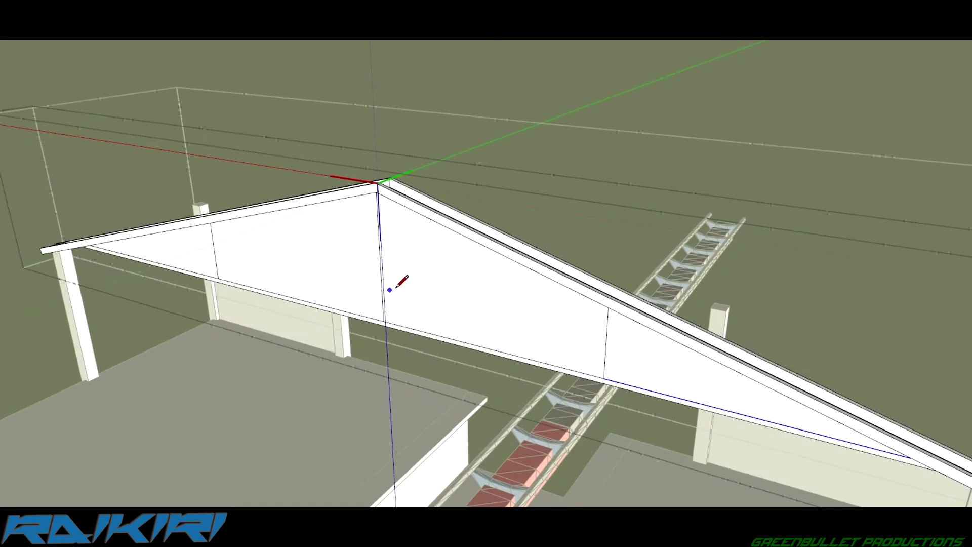
scroll(207, 223, "up", 3)
scroll(562, 209, "up", 3)
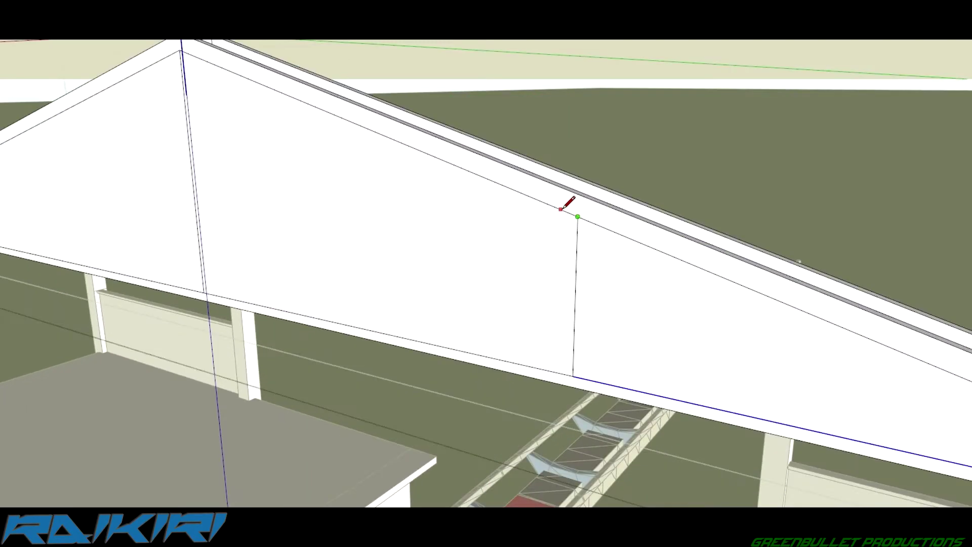
scroll(333, 226, "down", 5)
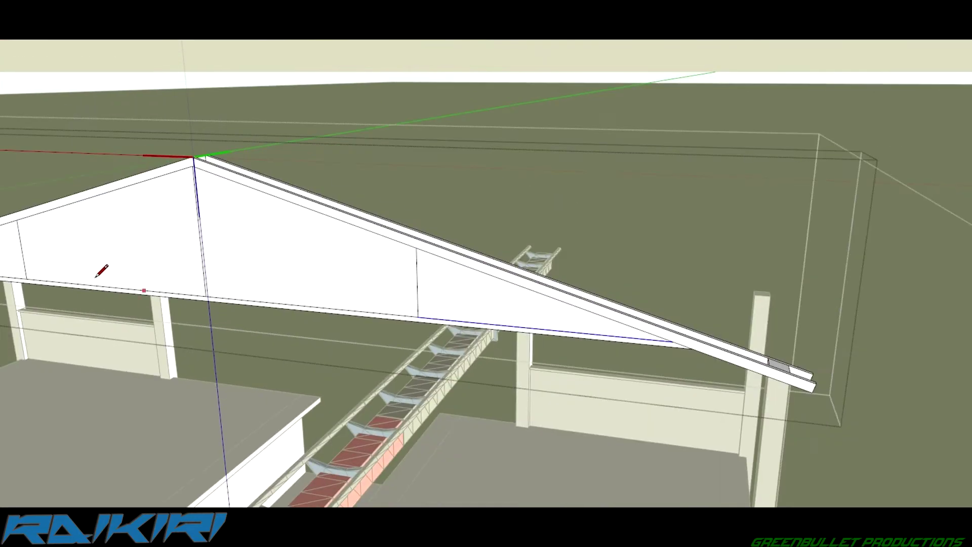
scroll(109, 256, "up", 3)
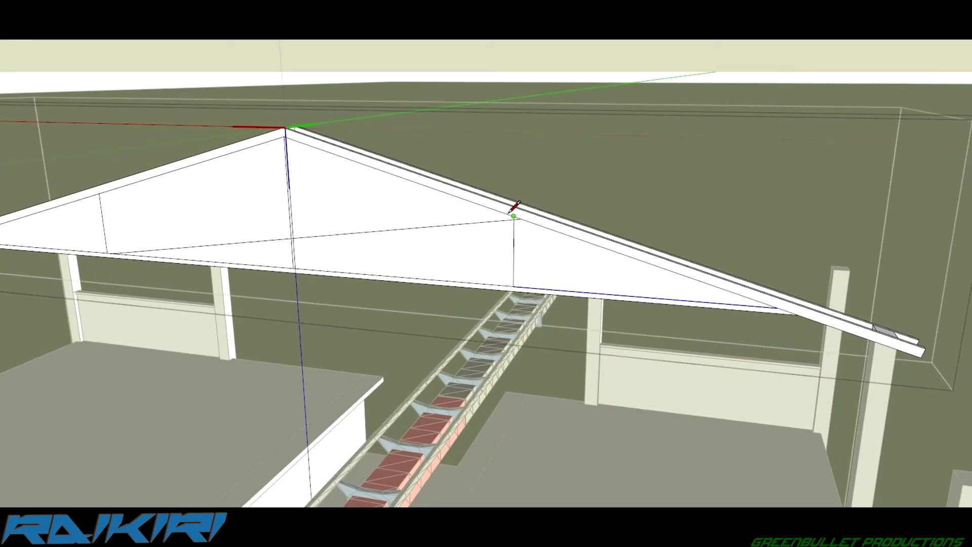
scroll(518, 213, "up", 2)
scroll(501, 211, "down", 3)
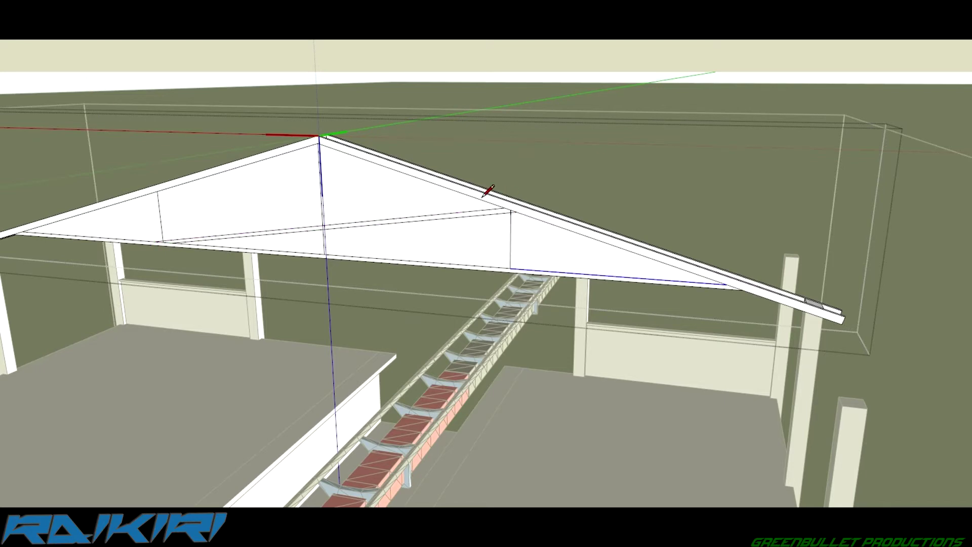
Place a copied web line as a diagonal member inside the truss.
key("space")
scroll(509, 227, "down", 3)
scroll(510, 192, "up", 4)
scroll(200, 233, "up", 2)
scroll(284, 266, "down", 5)
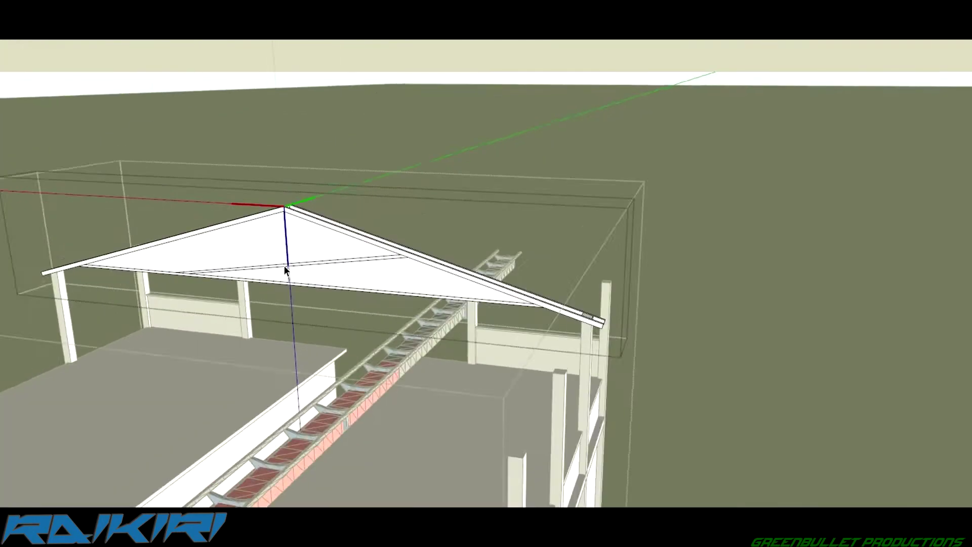
scroll(284, 266, "up", 3)
scroll(295, 268, "up", 2)
scroll(295, 268, "down", 3)
middle_click_drag(325, 243, 387, 232)
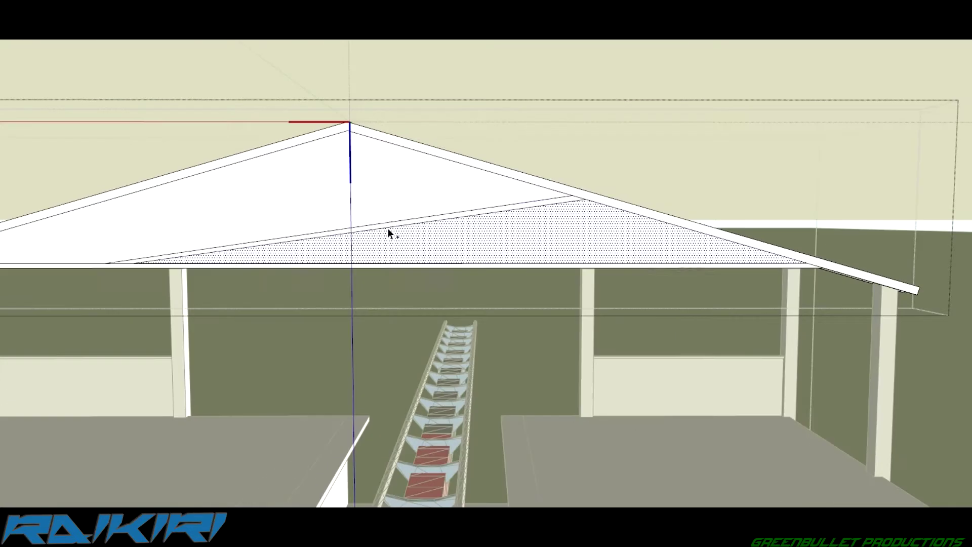
scroll(389, 233, "up", 3)
scroll(448, 230, "down", 5)
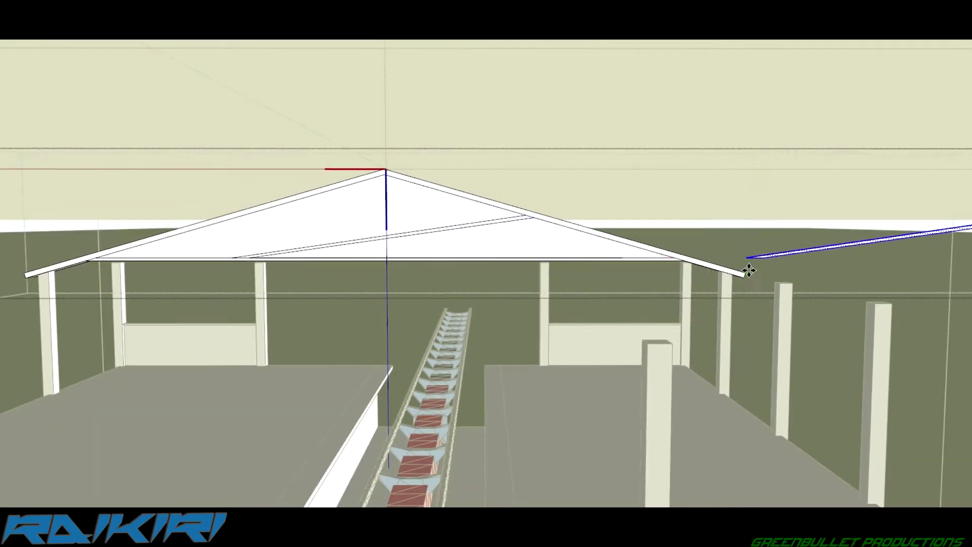
scroll(390, 215, "up", 2)
left_click(208, 224)
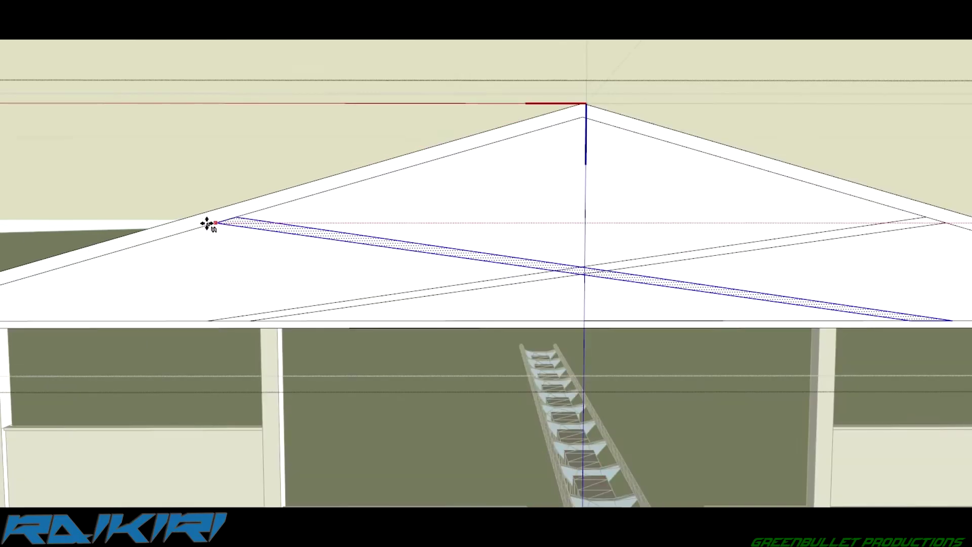
middle_click_drag(208, 224, 423, 223)
Clear the selected face and sketch further web lines in an upper truss panel.
key("l")
scroll(397, 243, "up", 3)
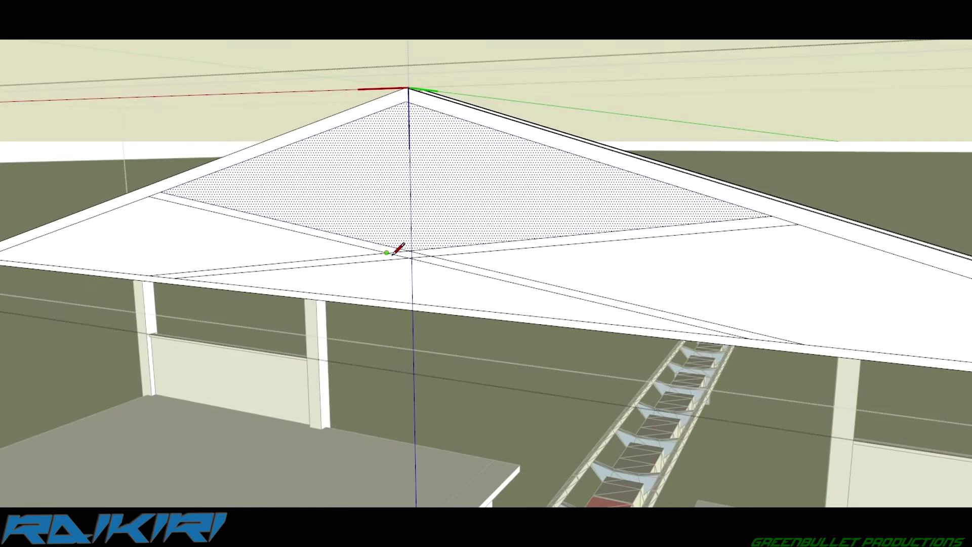
scroll(412, 248, "up", 2)
scroll(421, 151, "down", 2)
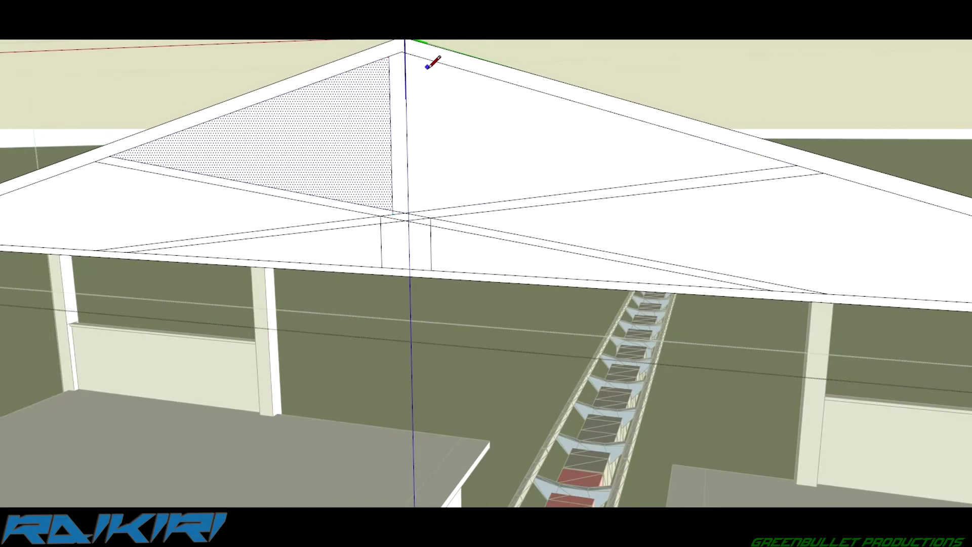
scroll(416, 161, "up", 3)
key("Escape")
key("l")
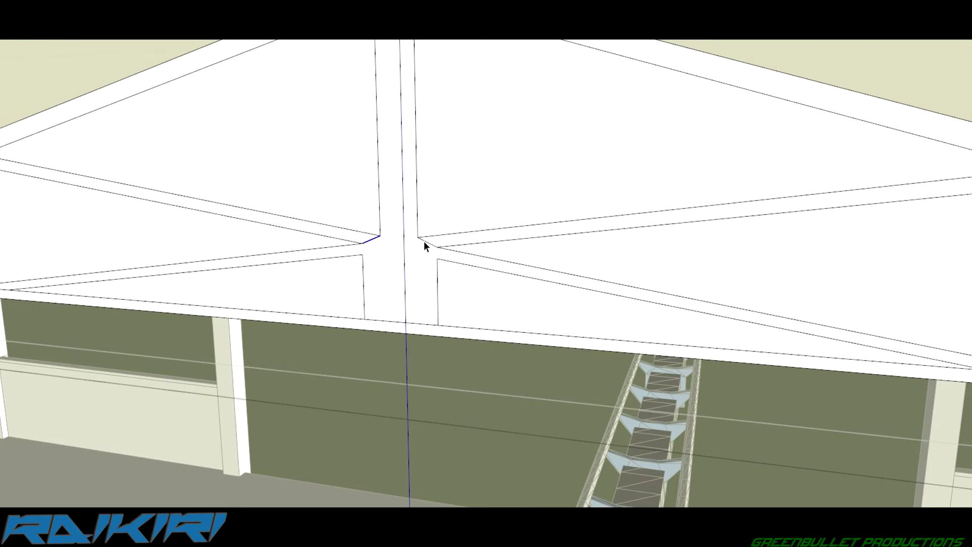
scroll(407, 233, "down", 3)
scroll(397, 147, "up", 2)
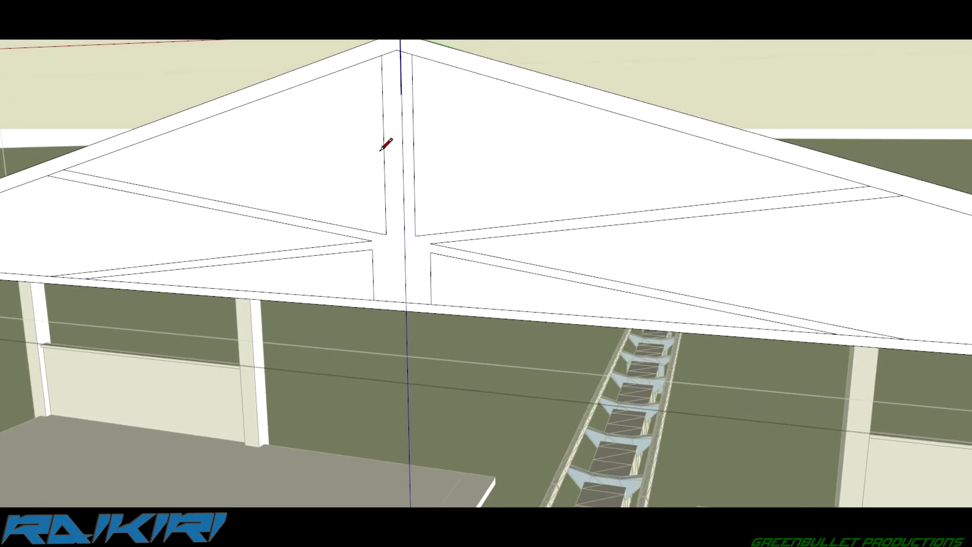
scroll(381, 150, "down", 3)
scroll(385, 147, "up", 2)
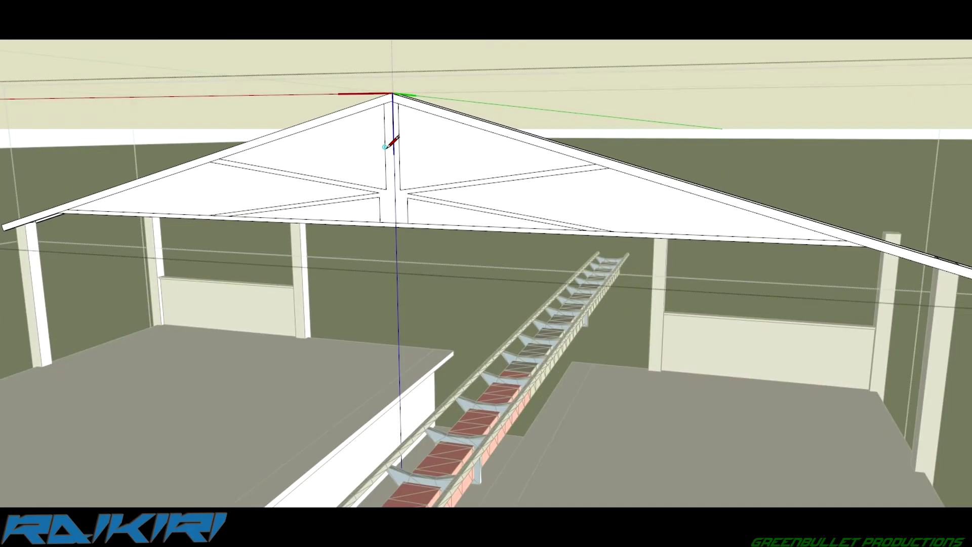
scroll(385, 147, "up", 1)
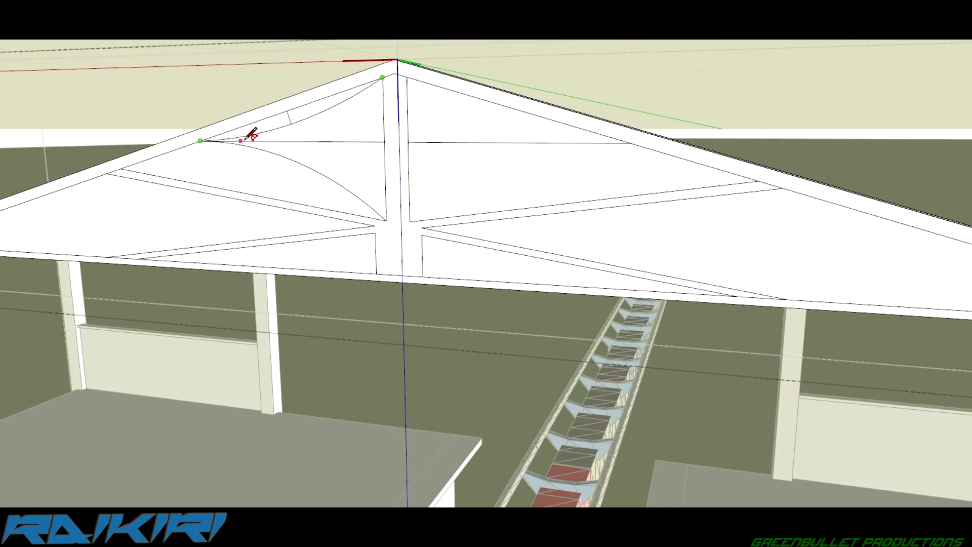
Draw an extra diagonal web strut from the rafter down to the king post.
middle_click_drag(346, 172, 348, 201)
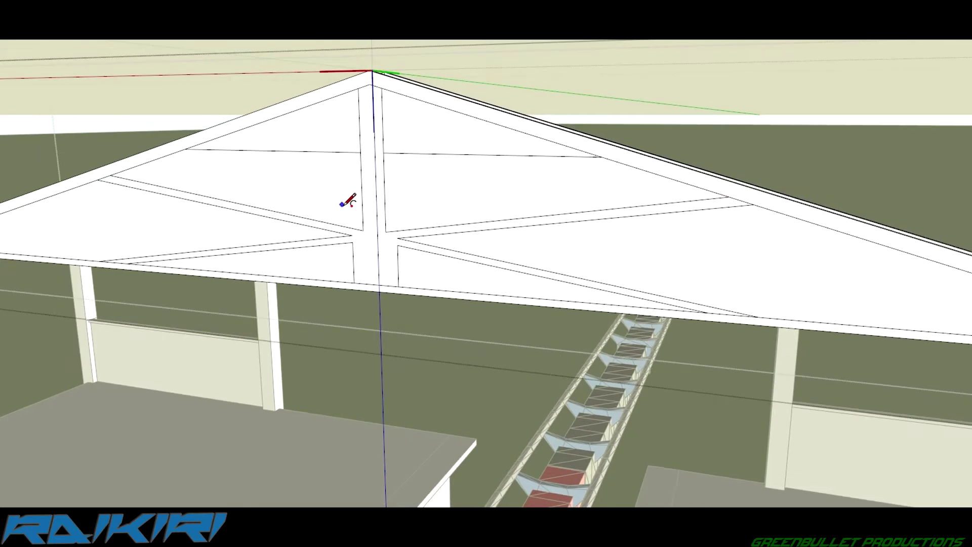
scroll(356, 223, "down", 1)
scroll(380, 160, "up", 2)
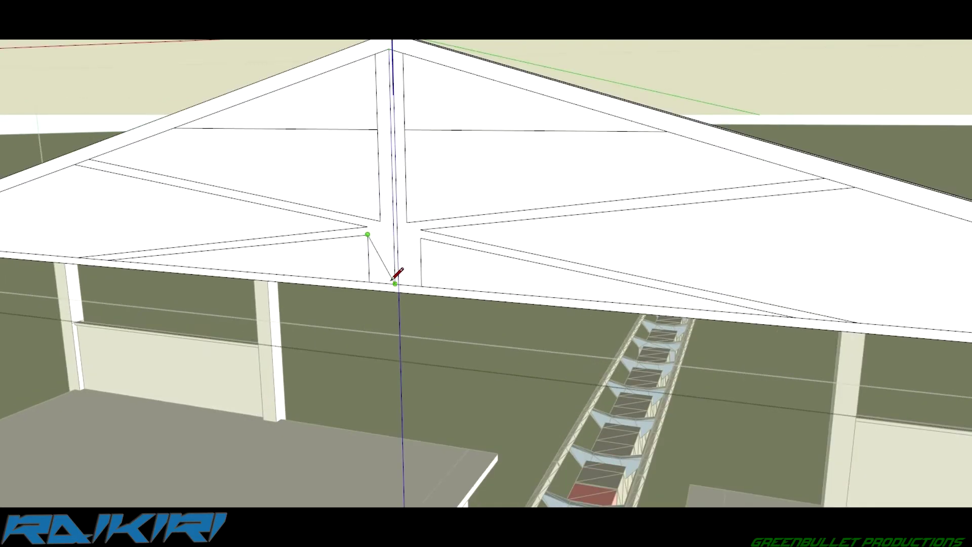
scroll(182, 120, "up", 1)
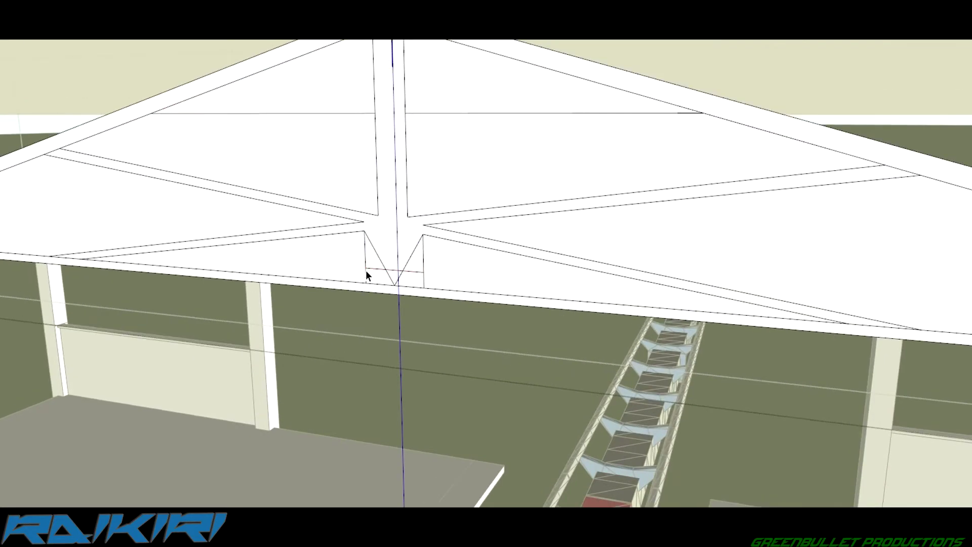
key("l")
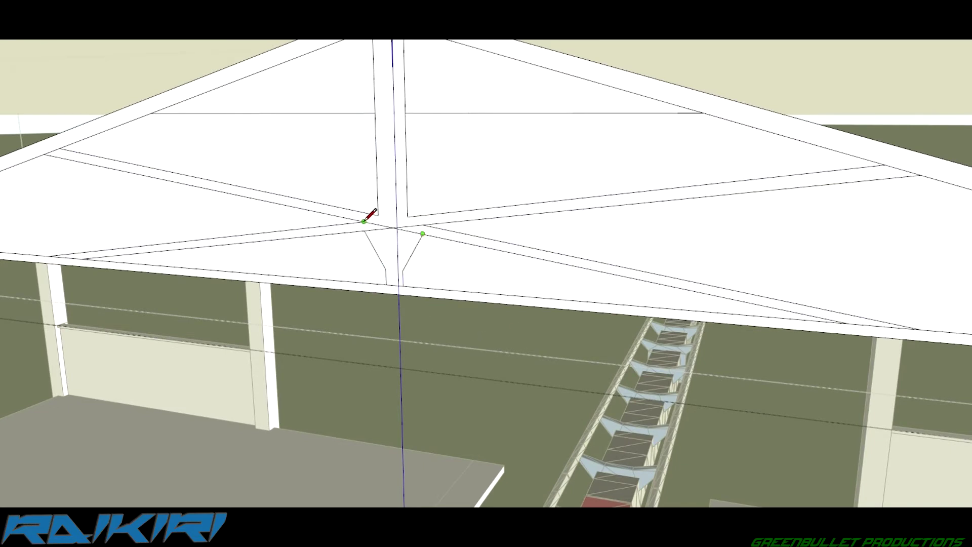
key("space")
scroll(385, 253, "up", 1)
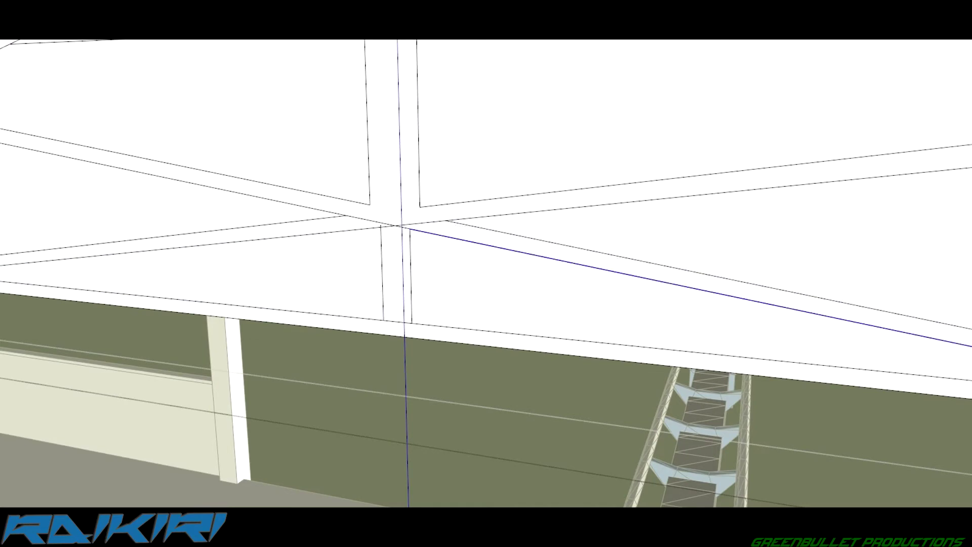
scroll(394, 229, "up", 1)
scroll(397, 229, "up", 1)
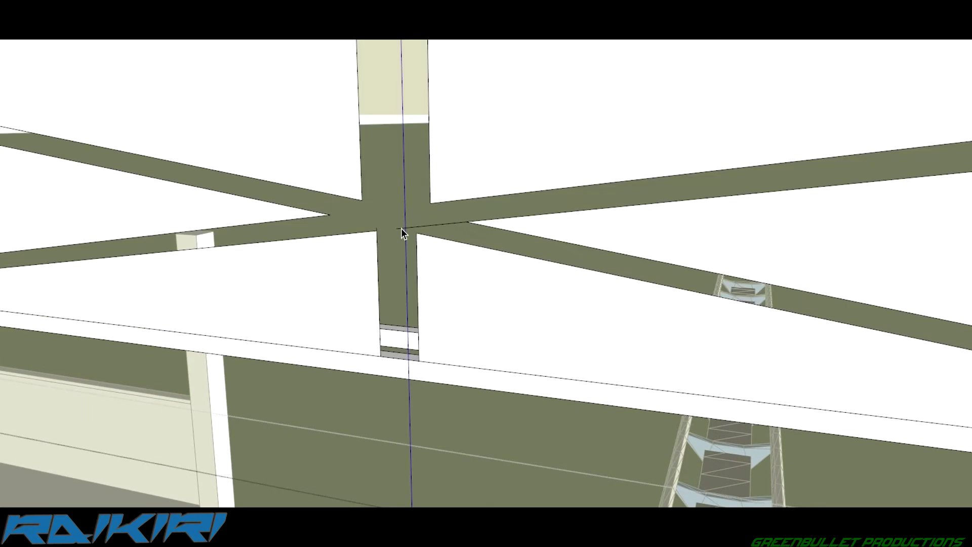
From a level view of the truss centre, select the webs and bottom chord.
mouse_move(378, 231)
middle_mouse_down()
mouse_move(481, 175)
mouse_move(418, 275)
mouse_move(123, 40)
middle_mouse_up()
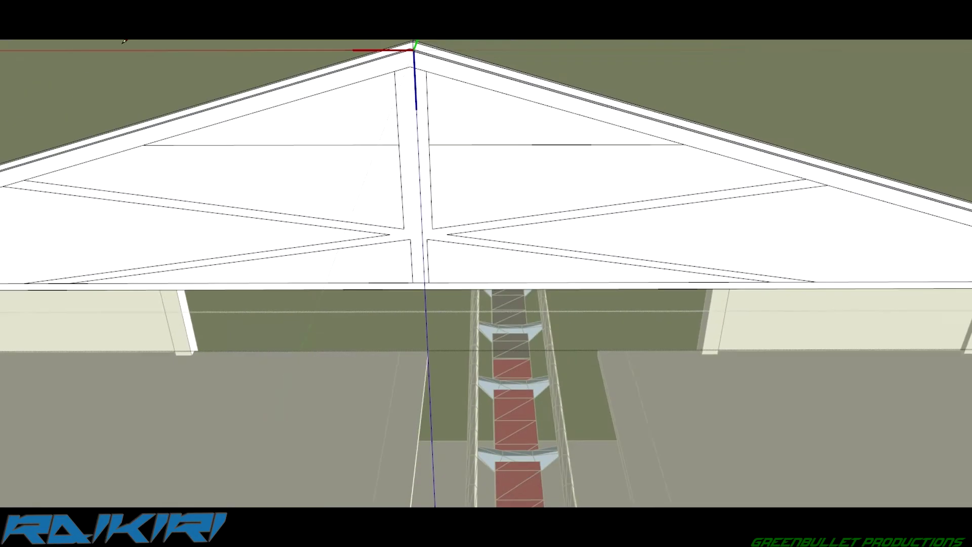
mouse_move(421, 281)
middle_mouse_down()
mouse_move(365, 143)
mouse_move(464, 208)
mouse_move(439, 215)
middle_mouse_up()
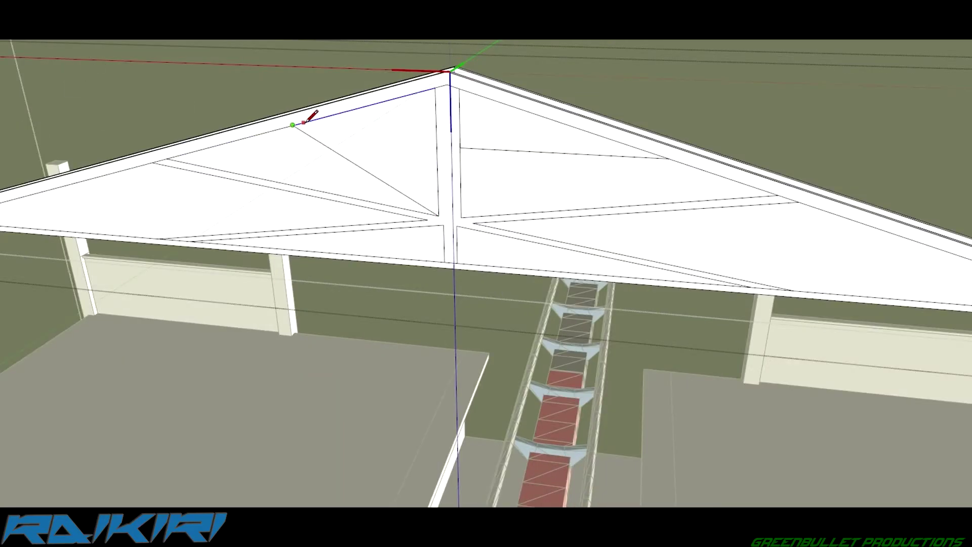
scroll(450, 223, "up", 2)
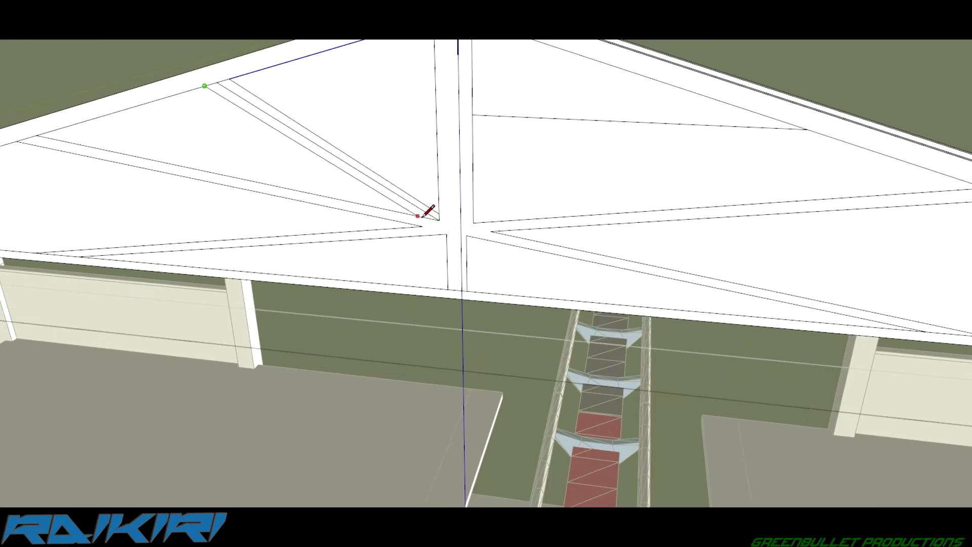
scroll(467, 153, "down", 3)
middle_click_drag(466, 154, 202, 104)
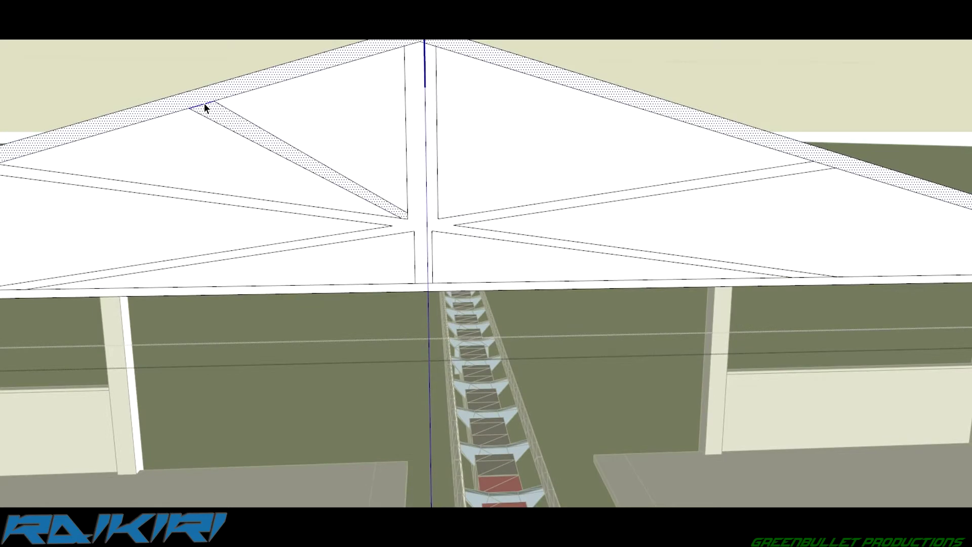
scroll(406, 220, "up", 3)
key("l")
middle_click_drag(408, 219, 440, 212)
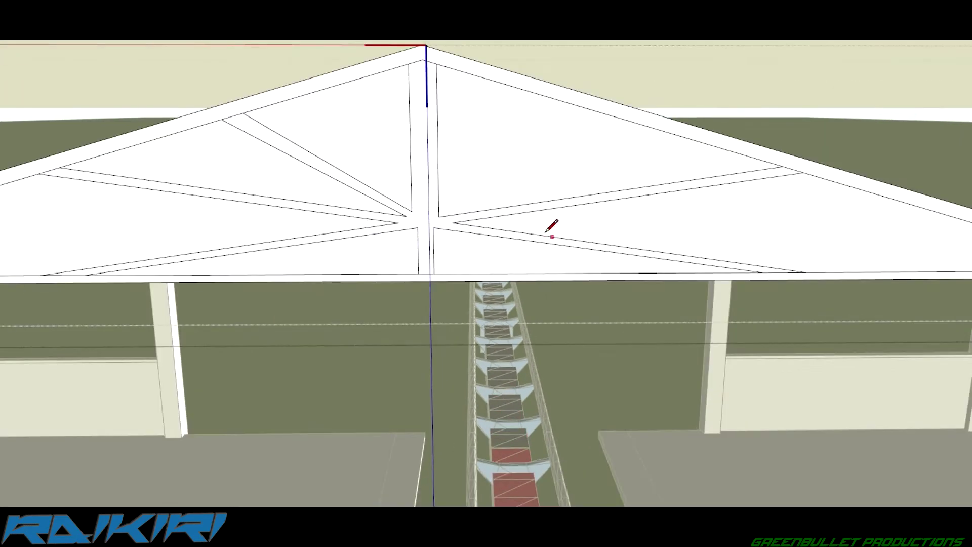
scroll(446, 213, "down", 2)
key("space")
left_click(408, 227)
Delete the webs and bottom chord, leaving only the two sloping top chords.
key("Delete")
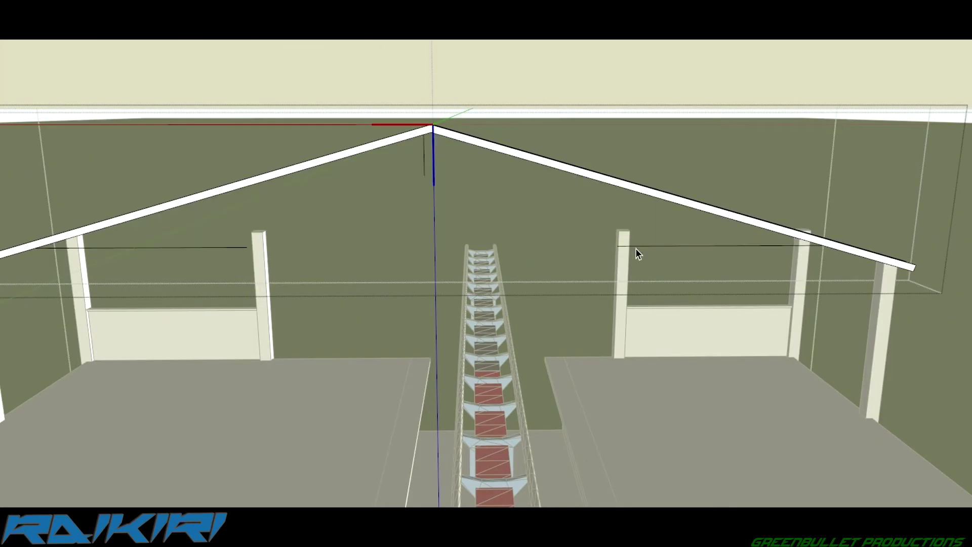
middle_click_drag(137, 200, 66, 181)
scroll(96, 177, "up", 4)
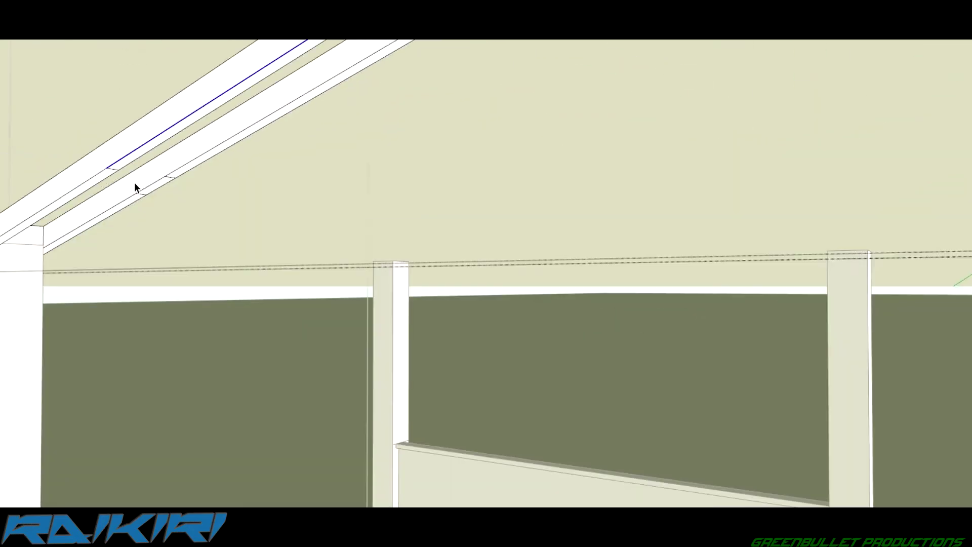
scroll(211, 155, "down", 3)
scroll(243, 228, "down", 3)
scroll(279, 287, "down", 3)
key("l")
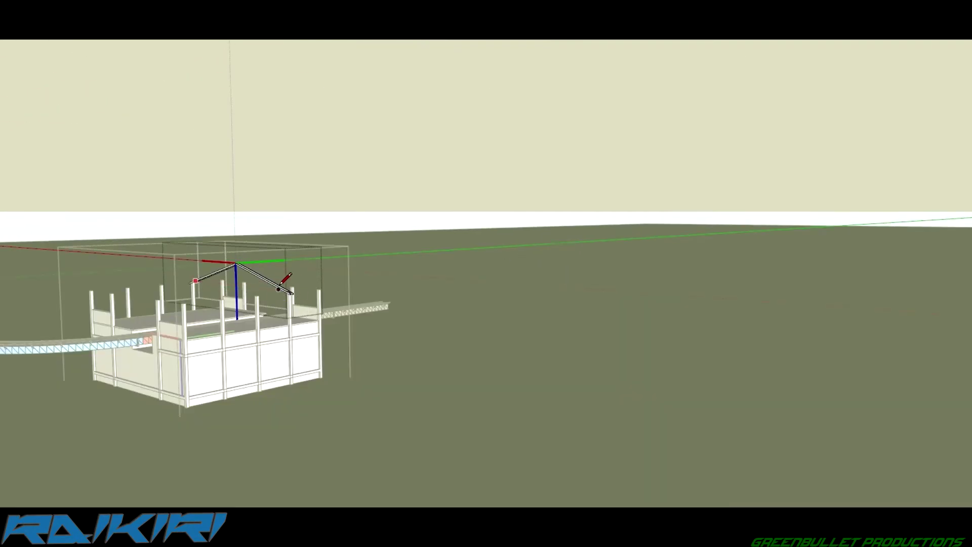
scroll(263, 268, "up", 4)
scroll(218, 245, "up", 3)
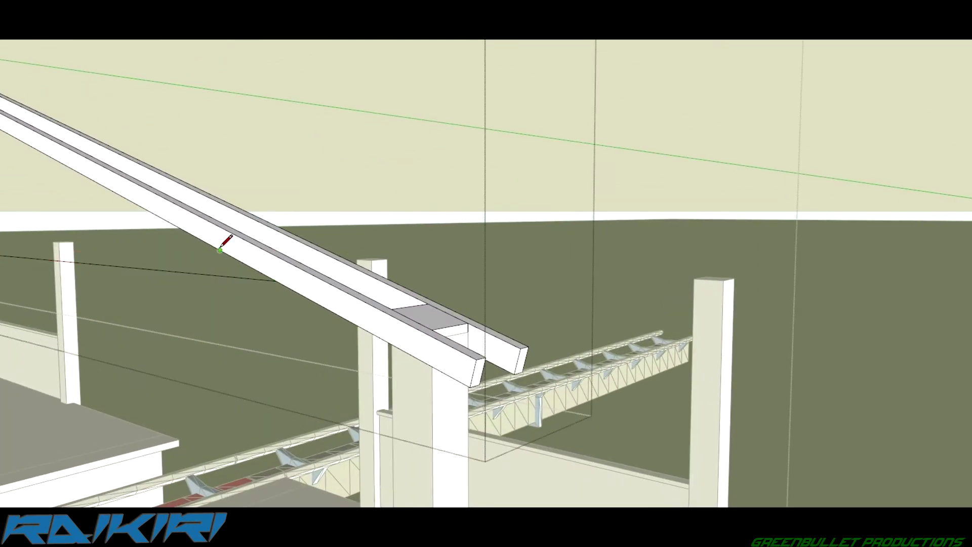
scroll(219, 250, "down", 3)
Start moving the selected rafter toward the station columns.
middle_click_drag(220, 250, 152, 253)
key("space")
scroll(149, 258, "up", 5)
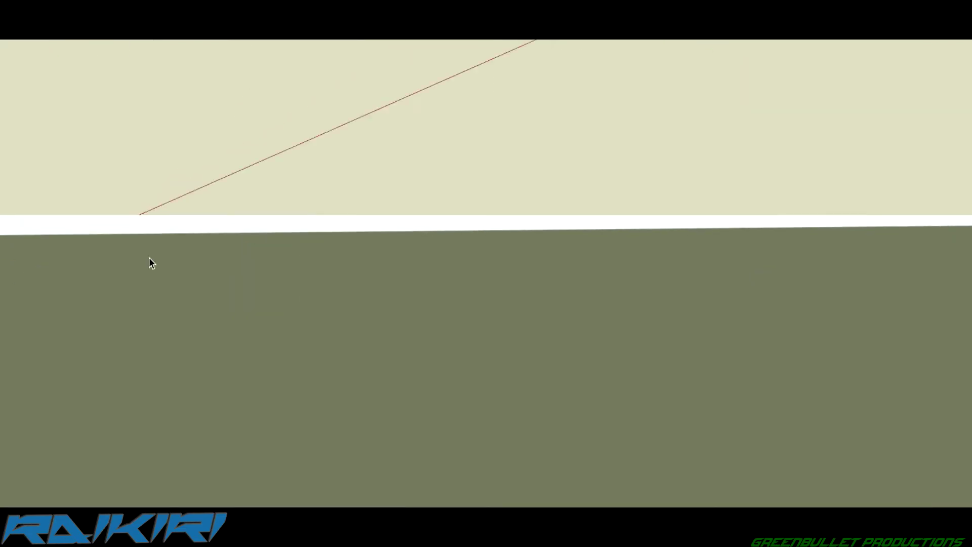
scroll(149, 257, "down", 5)
scroll(305, 268, "up", 6)
key("m")
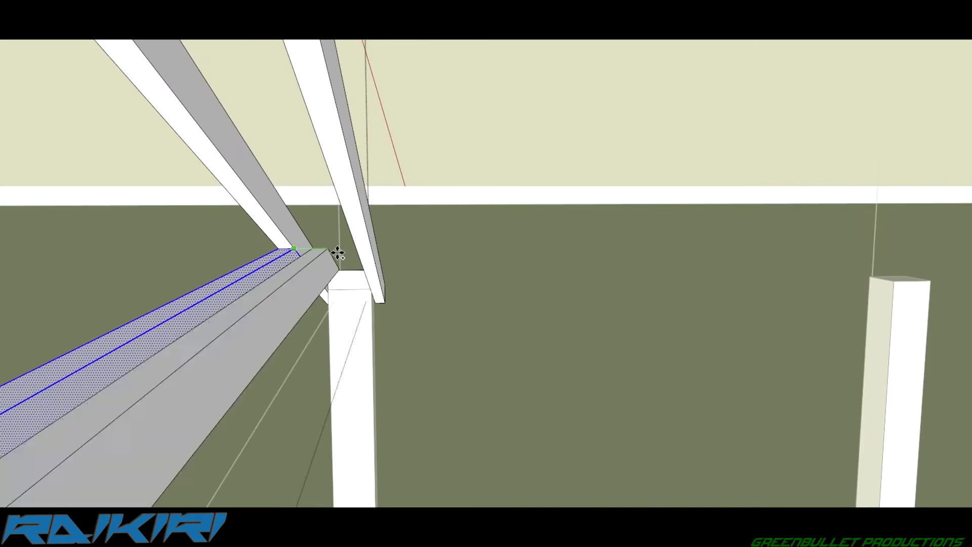
middle_click_drag(338, 253, 200, 231)
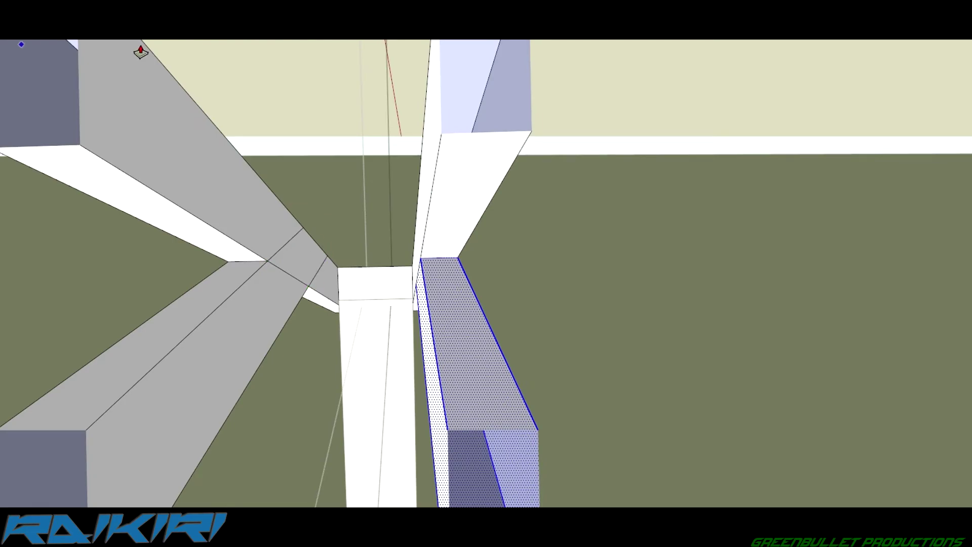
Orbit over and under the rafters to check their position above the posts.
key("l")
mouse_move(140, 52)
middle_mouse_down()
mouse_move(412, 234)
mouse_move(397, 403)
mouse_move(347, 311)
middle_mouse_up()
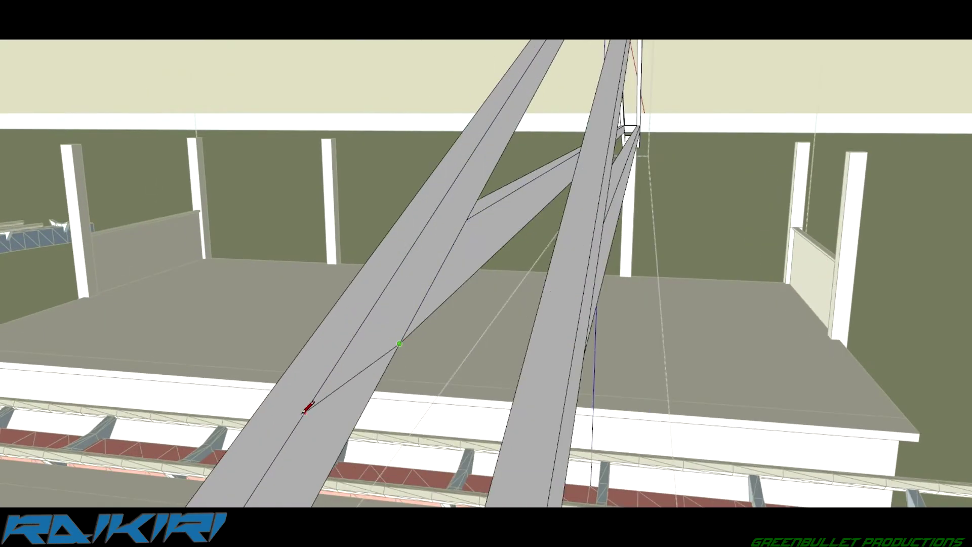
mouse_move(421, 281)
middle_mouse_down()
mouse_move(408, 250)
mouse_move(330, 269)
mouse_move(333, 113)
mouse_move(13, 49)
middle_mouse_up()
mouse_move(379, 170)
middle_mouse_down()
mouse_move(432, 228)
mouse_move(37, 40)
middle_mouse_up()
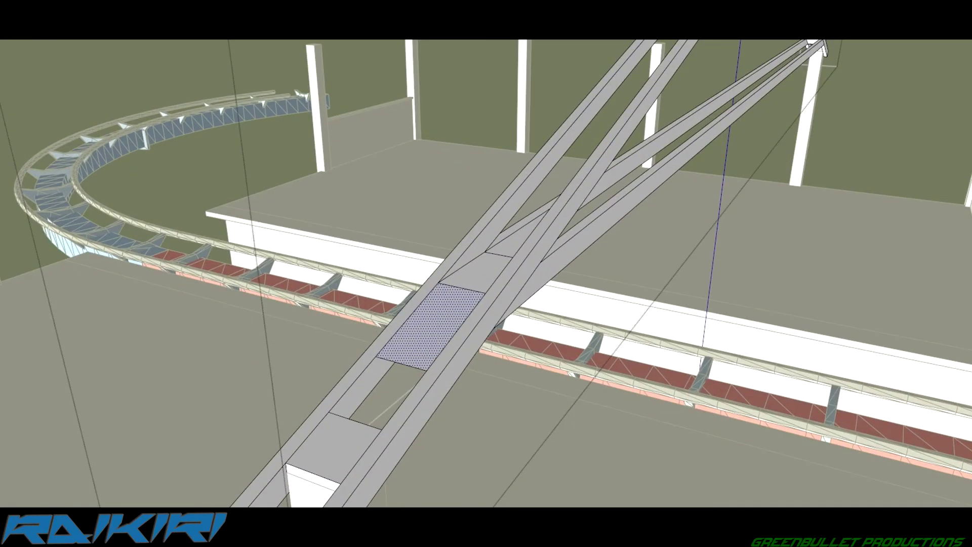
middle_click_drag(456, 267, 340, 260)
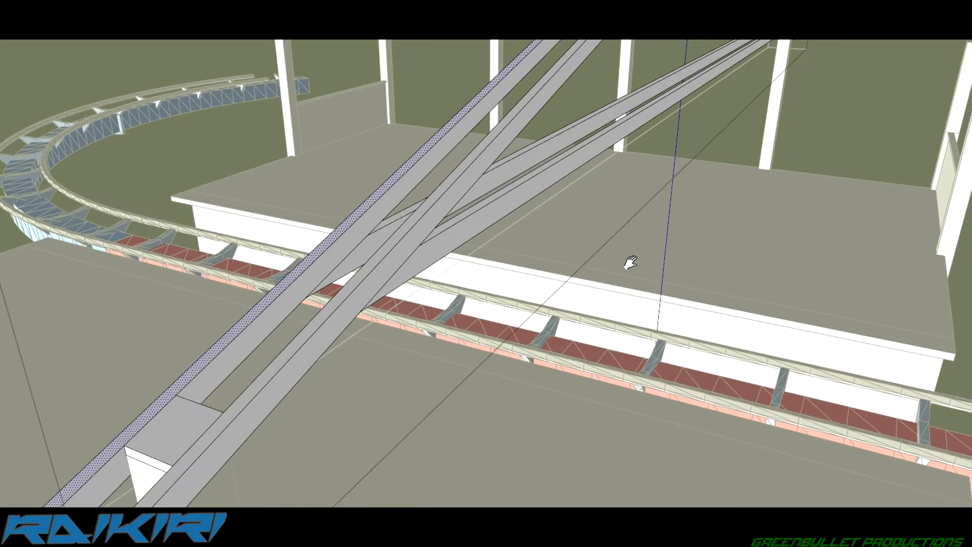
mouse_move(631, 263)
middle_mouse_down()
mouse_move(496, 170)
mouse_move(449, 197)
mouse_move(464, 393)
mouse_move(388, 377)
mouse_move(479, 307)
mouse_move(542, 336)
mouse_move(169, 39)
mouse_move(476, 358)
mouse_move(26, 261)
middle_mouse_up()
Set the rafter's lower end onto the left column and review the building from above.
left_click(283, 267)
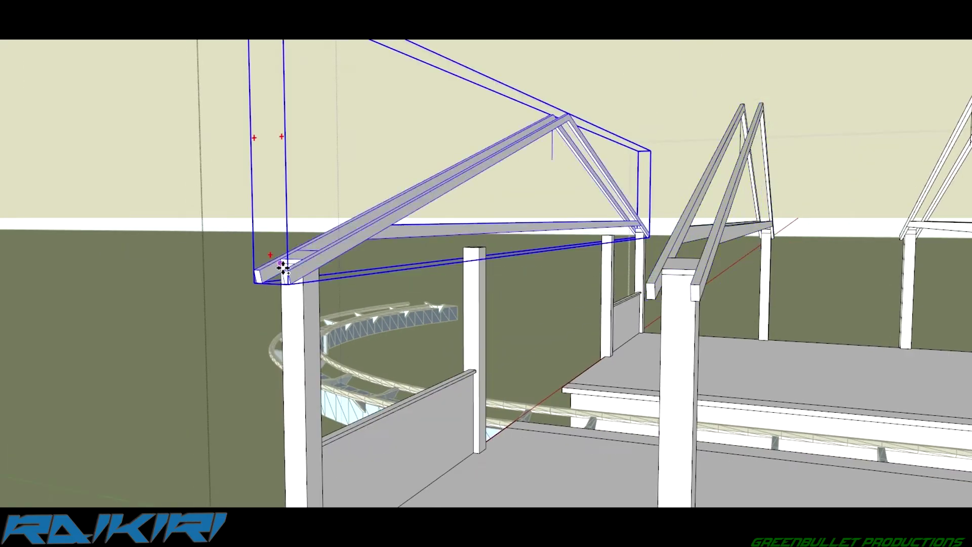
mouse_move(283, 267)
middle_mouse_down()
mouse_move(264, 269)
mouse_move(516, 395)
mouse_move(461, 263)
mouse_move(105, 424)
mouse_move(304, 323)
mouse_move(323, 156)
mouse_move(341, 187)
mouse_move(200, 243)
mouse_move(623, 167)
middle_mouse_up()
scroll(332, 147, "up", 2)
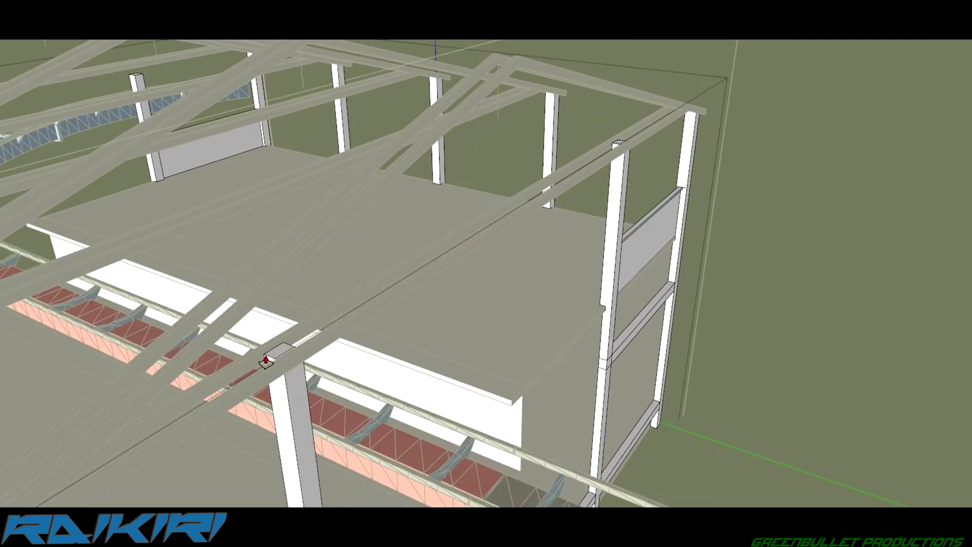
mouse_move(266, 361)
middle_mouse_down()
mouse_move(479, 191)
mouse_move(634, 211)
mouse_move(436, 122)
mouse_move(632, 325)
mouse_move(473, 124)
mouse_move(287, 192)
middle_mouse_up()
scroll(473, 124, "down", 5)
scroll(473, 123, "up", 3)
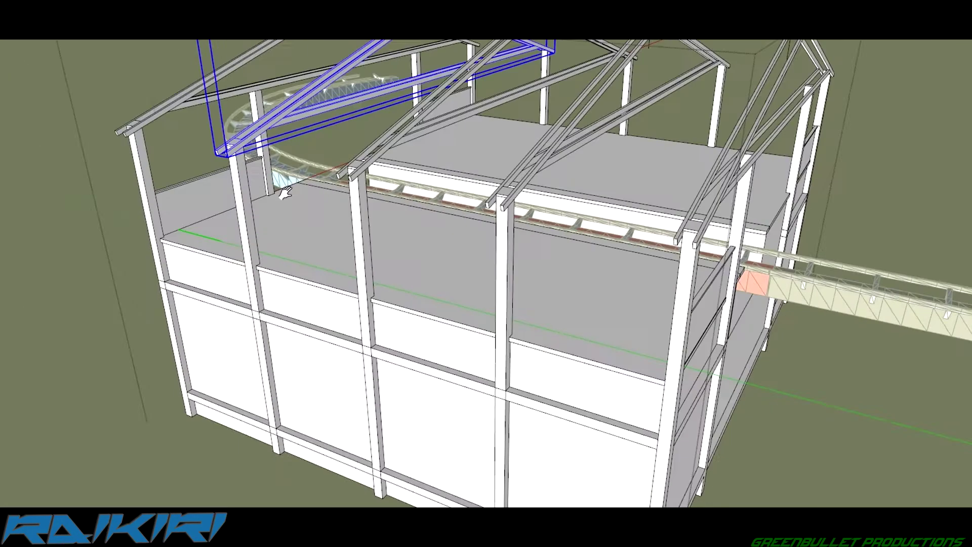
scroll(286, 191, "up", 3)
scroll(177, 177, "down", 2)
scroll(177, 177, "down", 3)
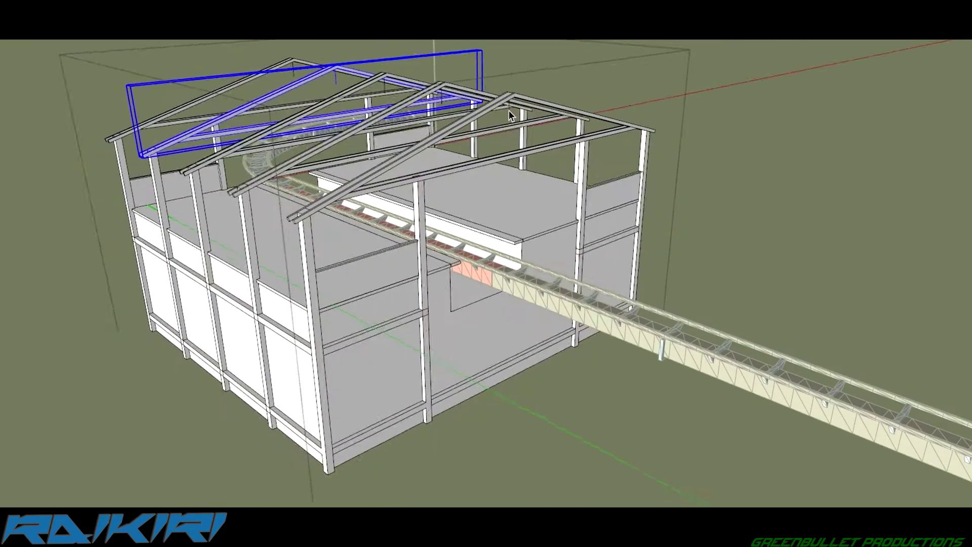
Select all the roof trusses and combine them into one group with Ctrl+G.
mouse_move(178, 177)
middle_mouse_down()
mouse_move(554, 69)
mouse_move(330, 260)
middle_mouse_up()
scroll(439, 333, "up", 3)
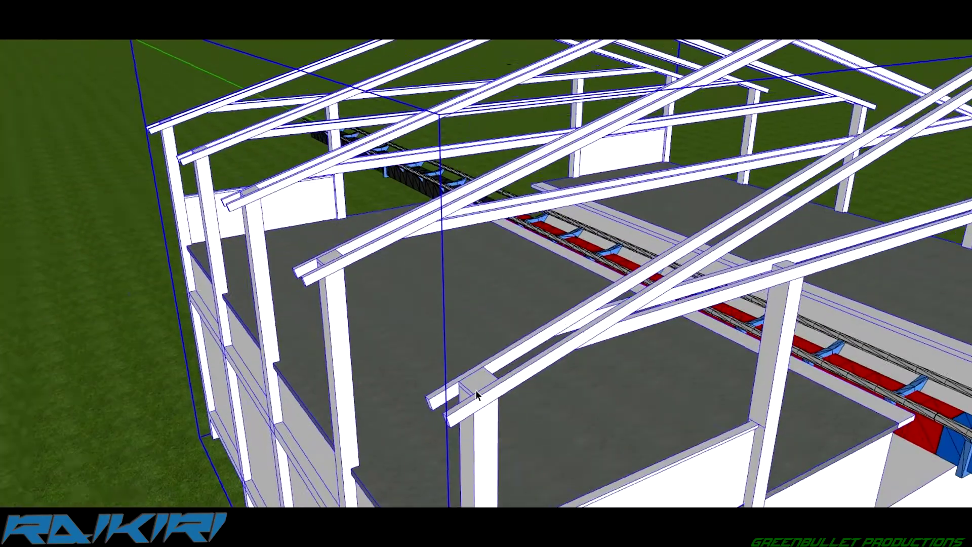
scroll(396, 282, "down", 5)
left_click(296, 186, "ctrl")
scroll(390, 294, "up", 3)
key("ctrl+g")
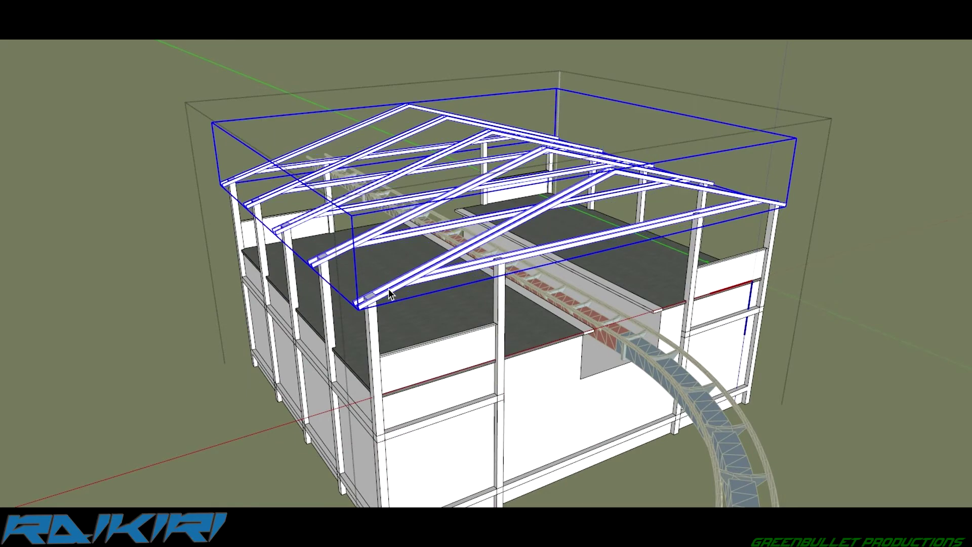
middle_click_drag(390, 294, 284, 229)
key("l")
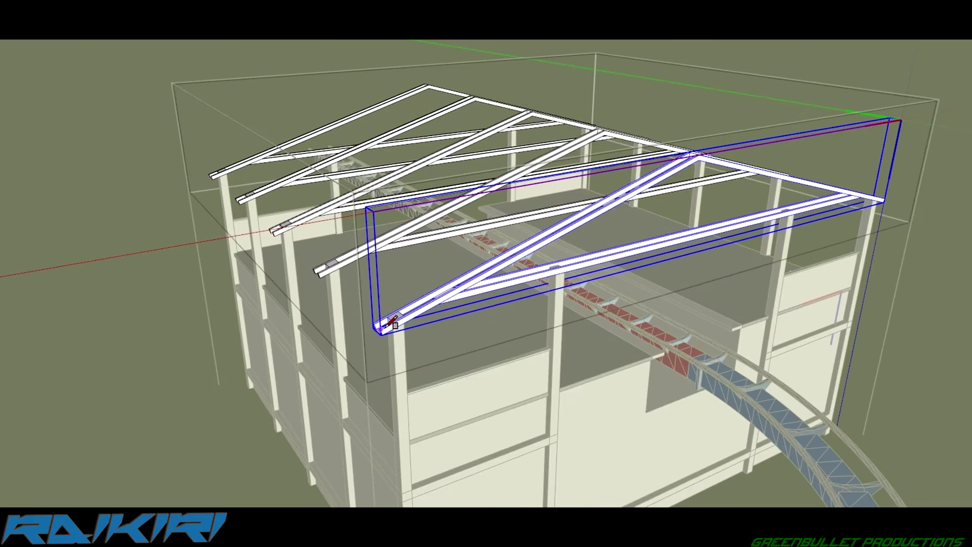
scroll(418, 101, "up", 5)
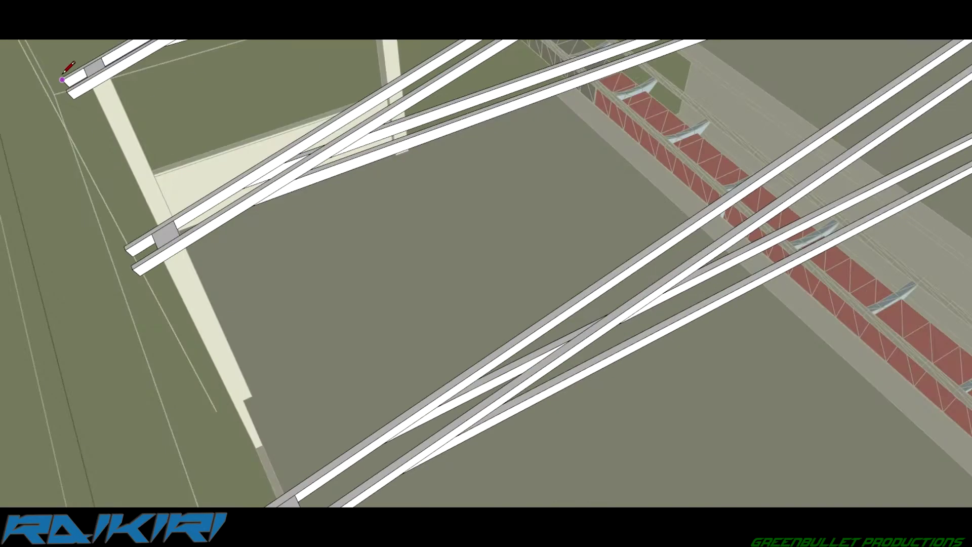
Orbit over the trusses to view the whole roof structure from high and low angles.
scroll(341, 276, "down", 5)
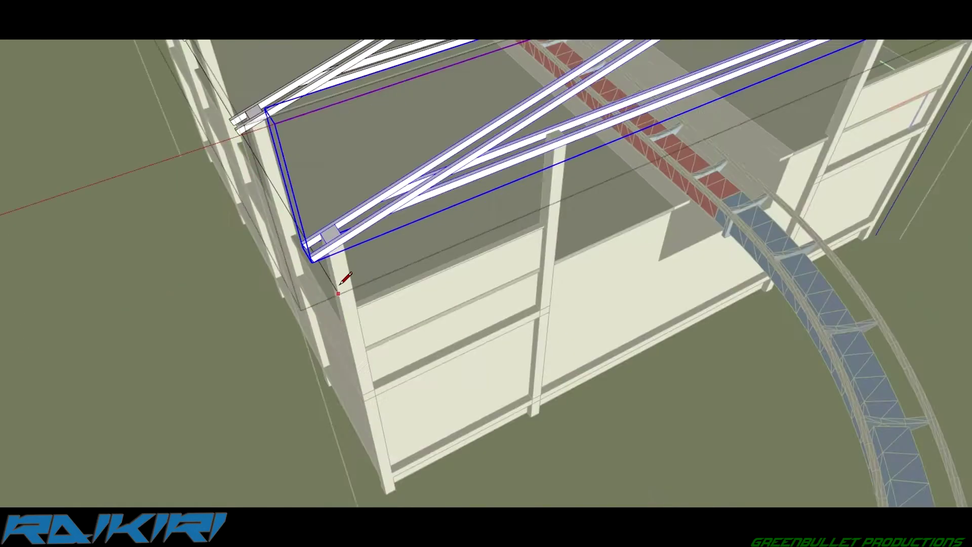
scroll(340, 276, "up", 4)
middle_click_drag(341, 276, 327, 219)
scroll(317, 147, "up", 5)
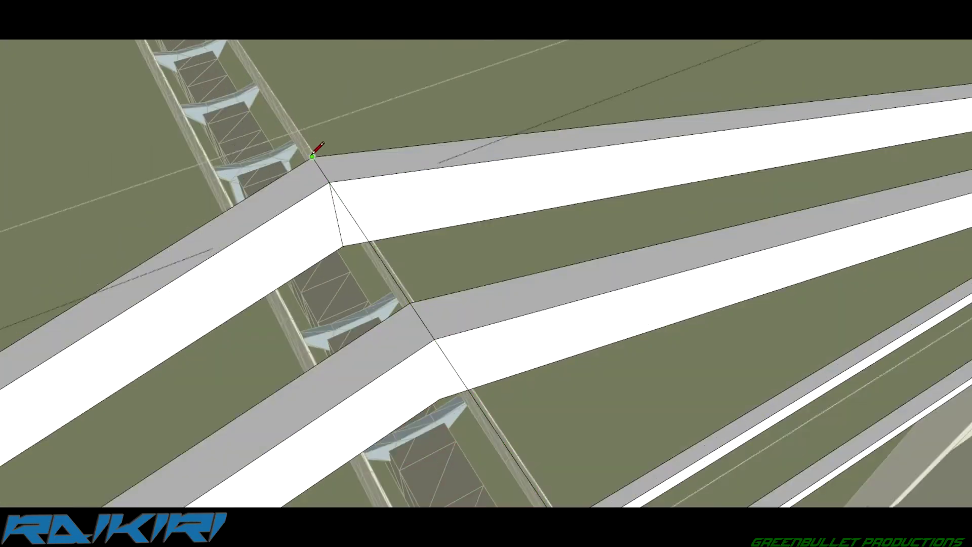
middle_click_drag(317, 148, 256, 343)
scroll(257, 343, "down", 8)
scroll(419, 300, "up", 3)
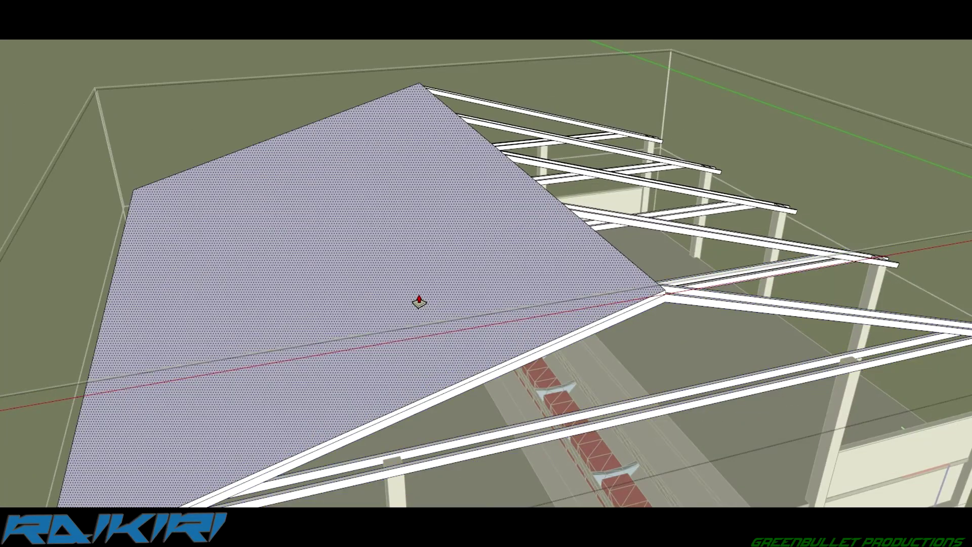
scroll(418, 103, "up", 5)
middle_click_drag(418, 104, 202, 293)
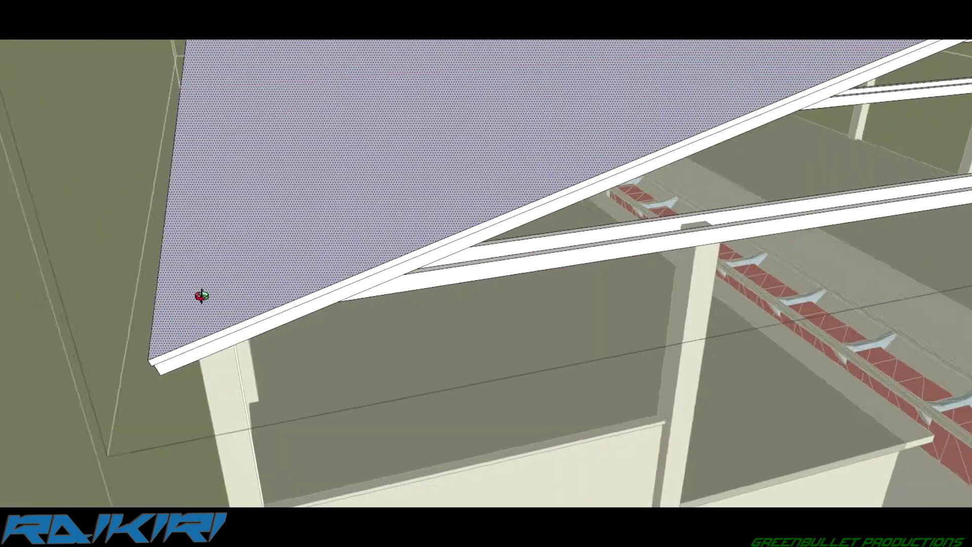
scroll(169, 341, "down", 4)
mouse_move(169, 341)
middle_mouse_down("shift")
mouse_move(127, 303)
mouse_move(662, 282)
middle_mouse_up("shift")
scroll(629, 249, "up", 3)
Move the roof panel into place and start tracing the roof edge at the rafter peak.
left_click(629, 249)
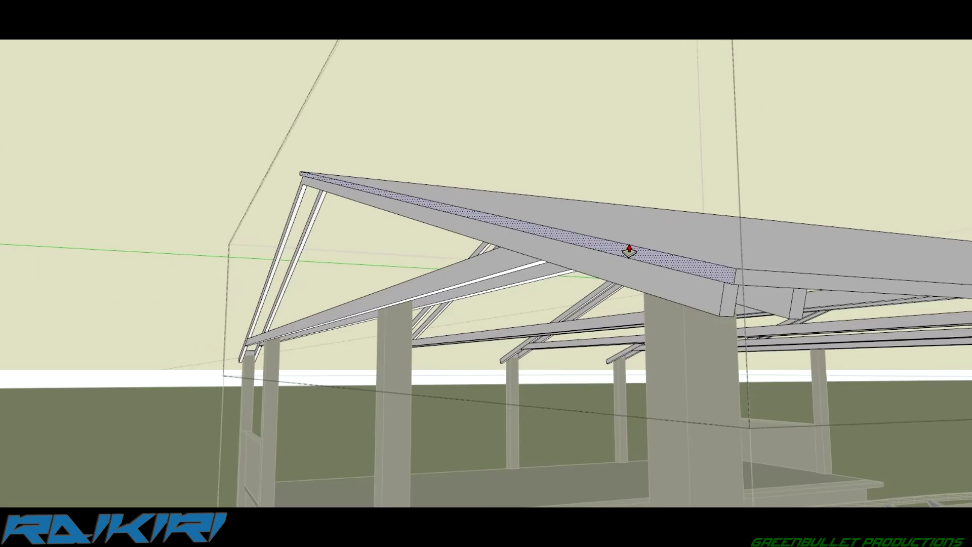
key("m")
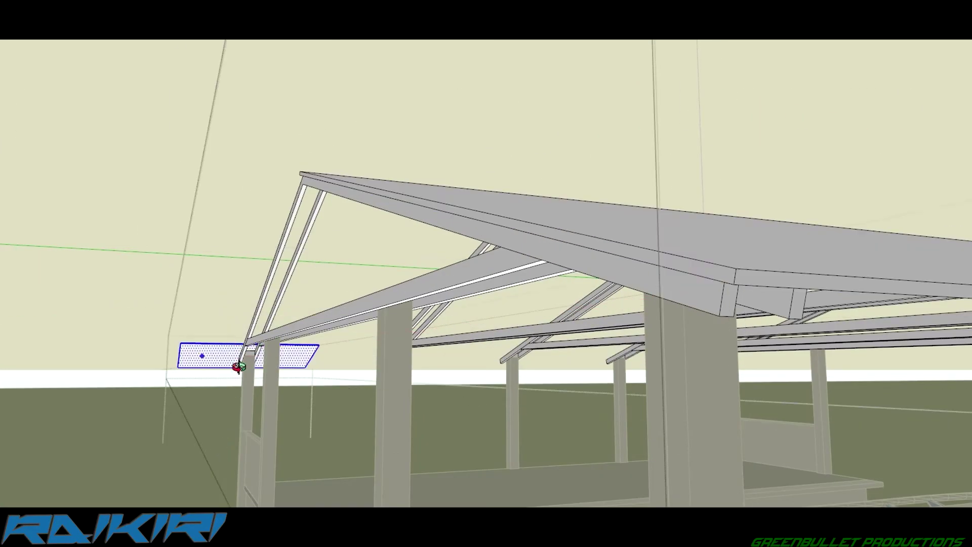
scroll(239, 366, "up", 5)
scroll(599, 323, "up", 3)
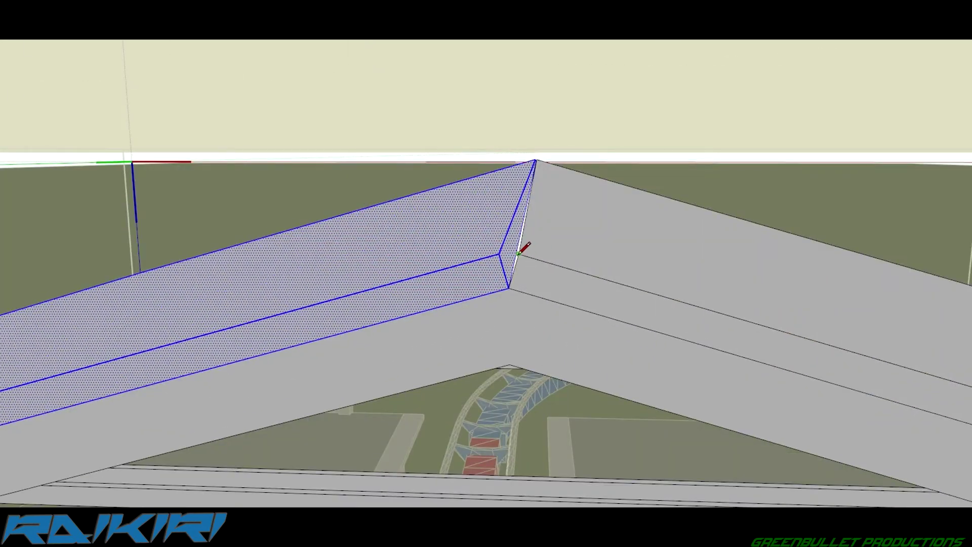
key("l")
left_click(519, 253)
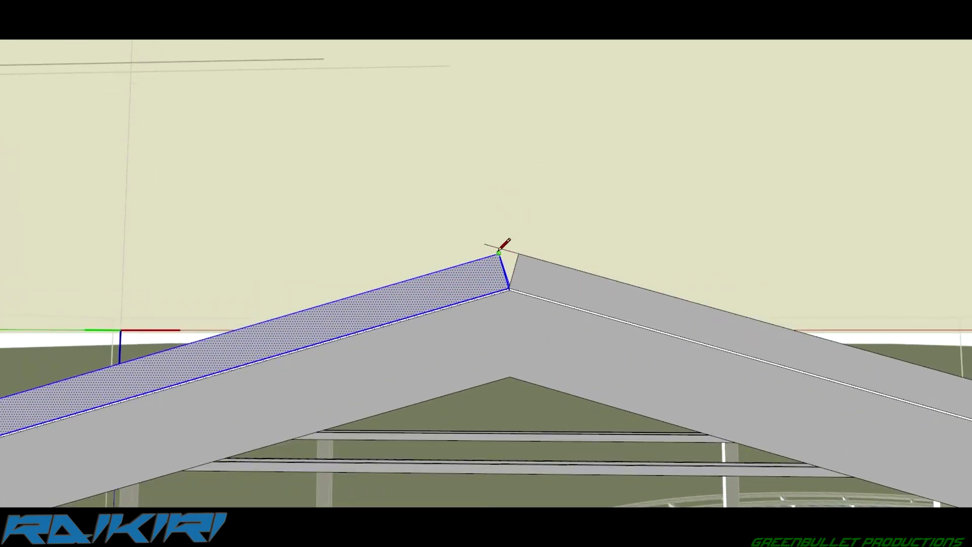
mouse_move(499, 262)
middle_mouse_down()
mouse_move(739, 197)
mouse_move(634, 187)
mouse_move(702, 180)
mouse_move(519, 248)
mouse_move(484, 129)
mouse_move(460, 253)
mouse_move(720, 258)
mouse_move(613, 211)
mouse_move(480, 186)
middle_mouse_up()
Select the roof face and orbit beneath it to inspect the beam ends and rafters.
left_click(480, 186)
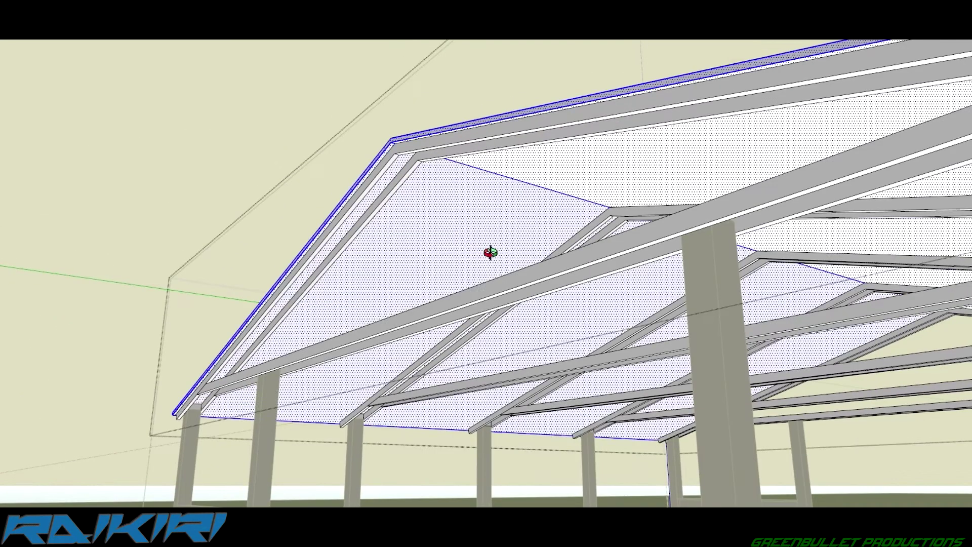
mouse_move(489, 252)
middle_mouse_down()
mouse_move(341, 276)
mouse_move(347, 290)
middle_mouse_up()
scroll(348, 290, "down", 3)
scroll(346, 298, "up", 5)
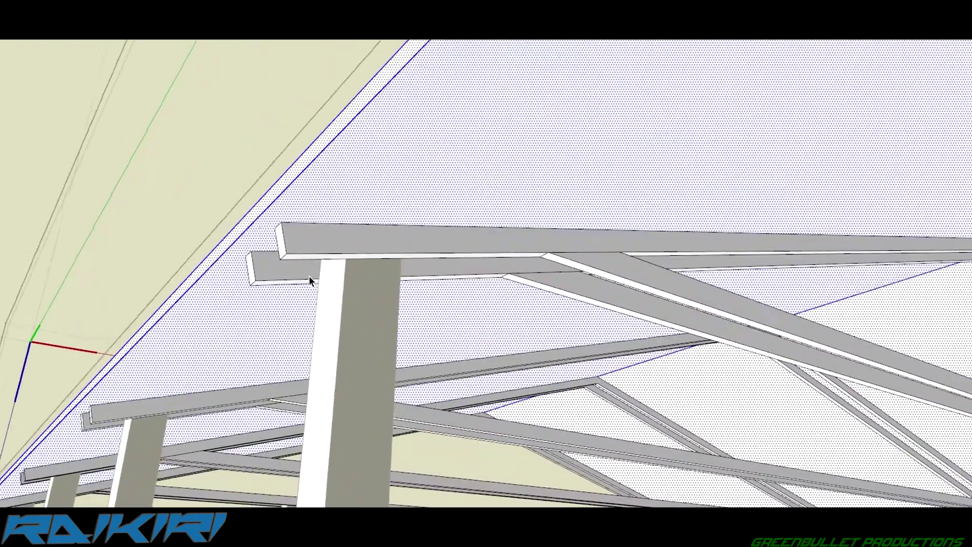
scroll(309, 276, "up", 3)
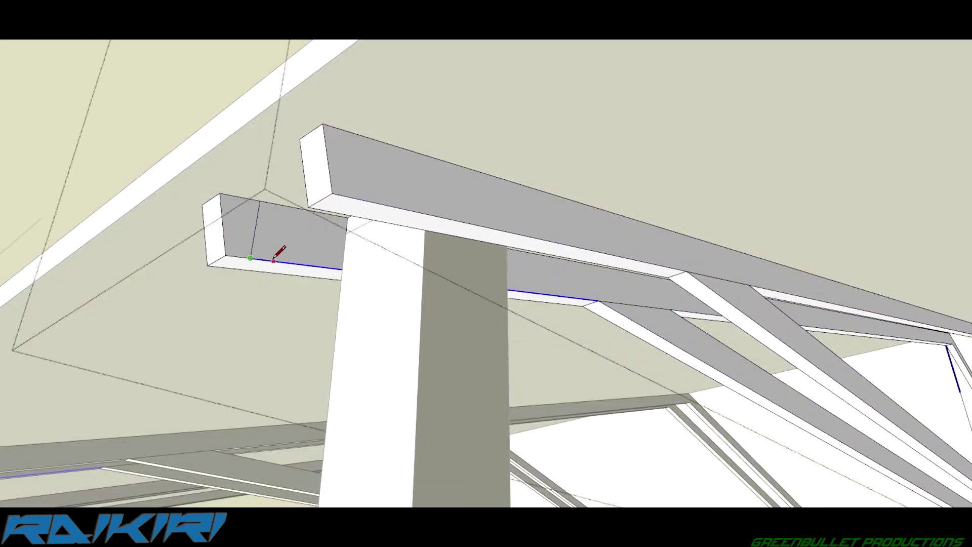
mouse_move(188, 180)
middle_mouse_down()
mouse_move(381, 134)
mouse_move(262, 232)
mouse_move(206, 120)
middle_mouse_up()
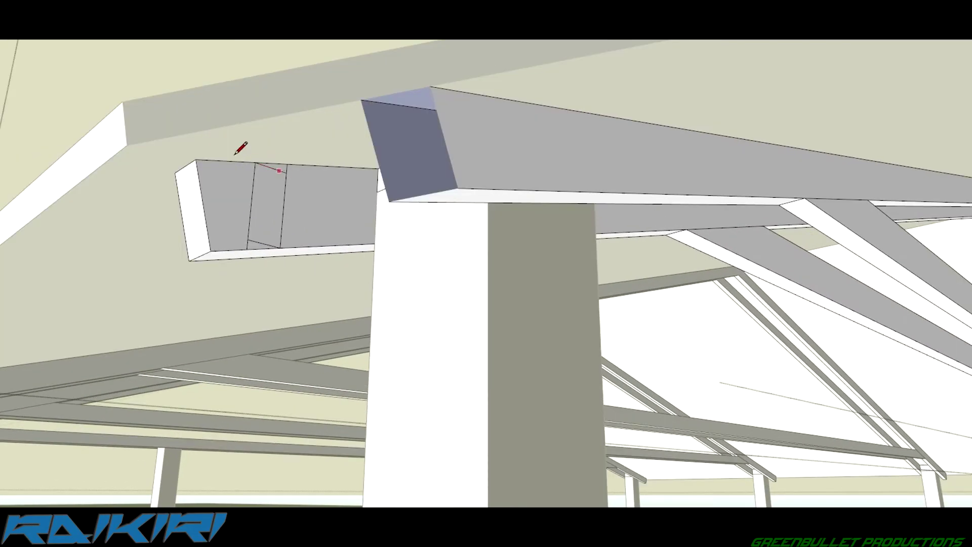
mouse_move(271, 175)
middle_mouse_down()
mouse_move(354, 199)
mouse_move(413, 269)
mouse_move(165, 278)
mouse_move(112, 388)
mouse_move(297, 329)
mouse_move(288, 304)
mouse_move(44, 156)
mouse_move(132, 278)
mouse_move(26, 252)
mouse_move(168, 42)
middle_mouse_up()
mouse_move(349, 202)
middle_mouse_down()
mouse_move(208, 364)
mouse_move(452, 397)
mouse_move(104, 291)
mouse_move(403, 443)
mouse_move(278, 395)
mouse_move(533, 429)
mouse_move(600, 343)
middle_mouse_up()
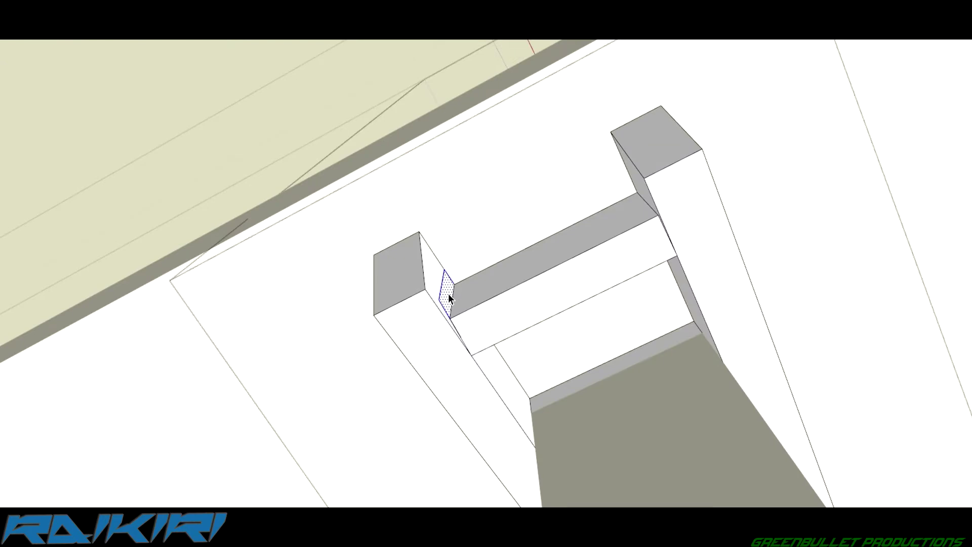
Check the beams, posts and rafters from below, then open the truss group for editing.
mouse_move(543, 336)
middle_mouse_down()
mouse_move(560, 208)
mouse_move(222, 54)
middle_mouse_up()
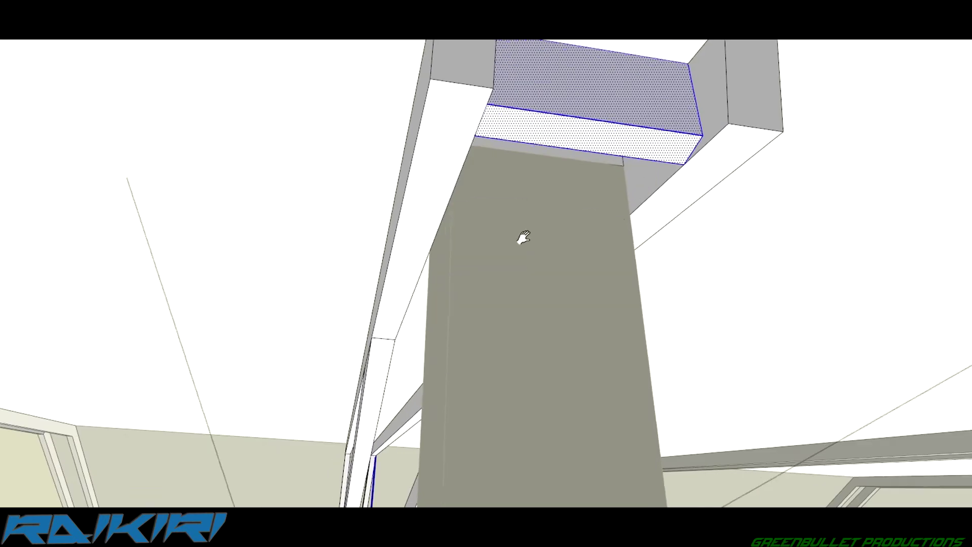
mouse_move(524, 237)
middle_mouse_down()
mouse_move(497, 323)
mouse_move(527, 323)
mouse_move(454, 387)
mouse_move(508, 302)
middle_mouse_up()
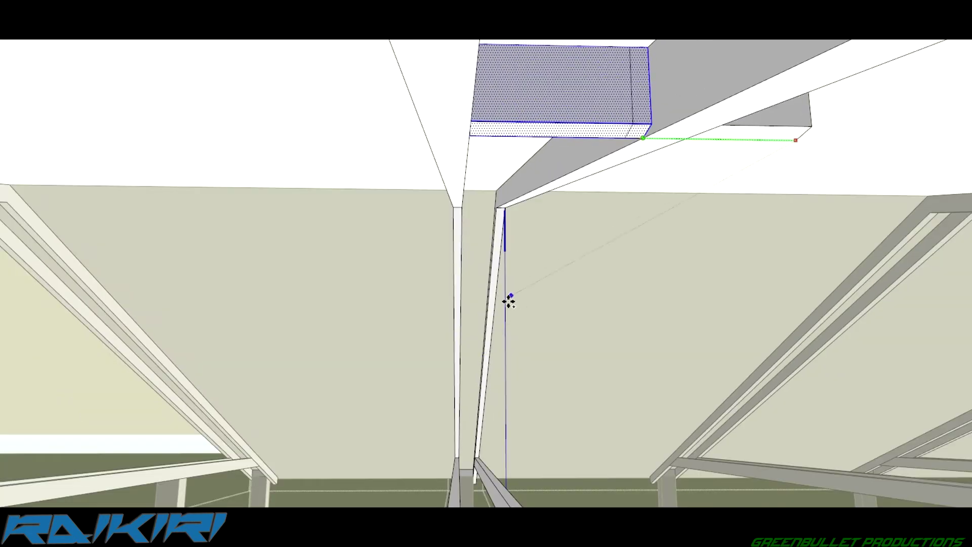
mouse_move(479, 390)
middle_mouse_down()
mouse_move(646, 295)
mouse_move(489, 348)
mouse_move(542, 189)
mouse_move(441, 238)
mouse_move(412, 212)
mouse_move(626, 147)
middle_mouse_up()
scroll(626, 202, "down", 3)
mouse_move(625, 223)
middle_mouse_down()
mouse_move(538, 202)
mouse_move(434, 235)
mouse_move(447, 245)
mouse_move(399, 245)
middle_mouse_up()
scroll(493, 230, "up", 3)
scroll(122, 132, "down", 4)
mouse_move(122, 132)
middle_mouse_down()
mouse_move(398, 305)
mouse_move(293, 377)
mouse_move(433, 357)
mouse_move(477, 182)
mouse_move(573, 456)
mouse_move(685, 206)
mouse_move(519, 372)
middle_mouse_up()
left_click(294, 377)
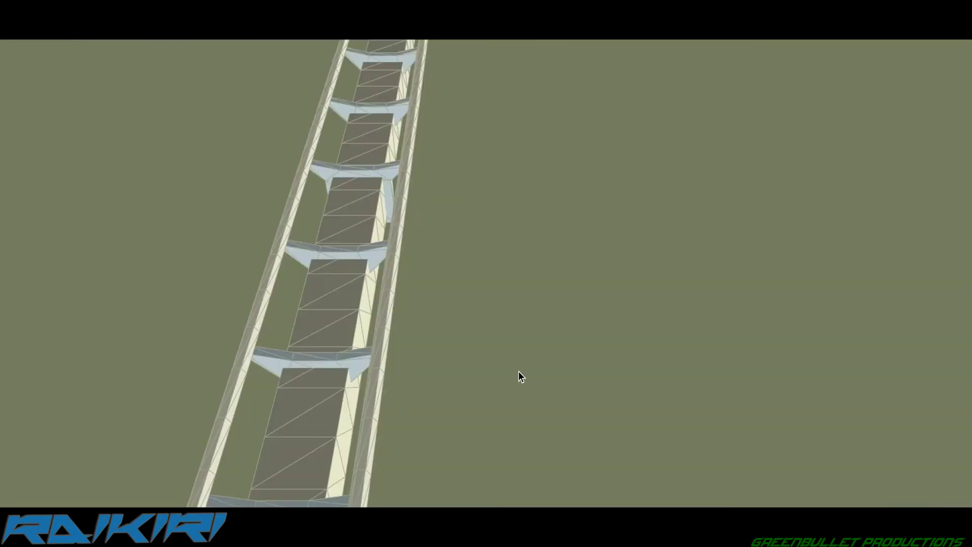
Outline a thin web member between the truss chords with the Line tool.
scroll(519, 377, "down", 3)
key("l")
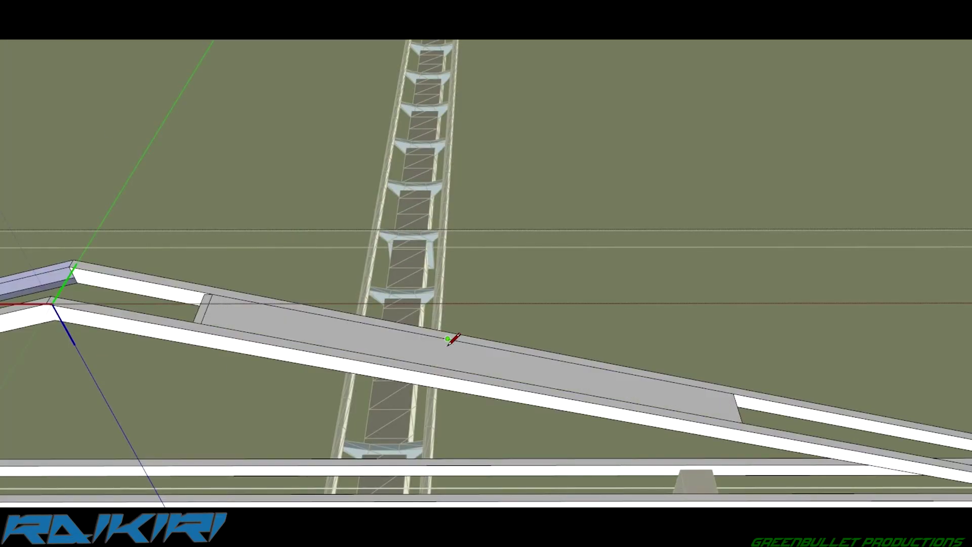
scroll(448, 343, "up", 3)
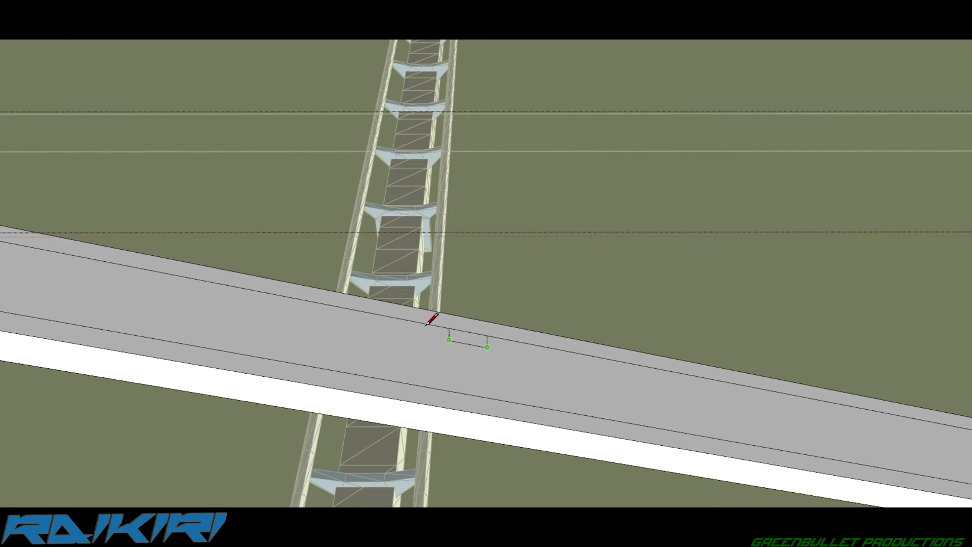
scroll(387, 310, "down", 3)
scroll(315, 441, "down", 3)
scroll(436, 191, "up", 3)
middle_click_drag(437, 191, 504, 158, "shift")
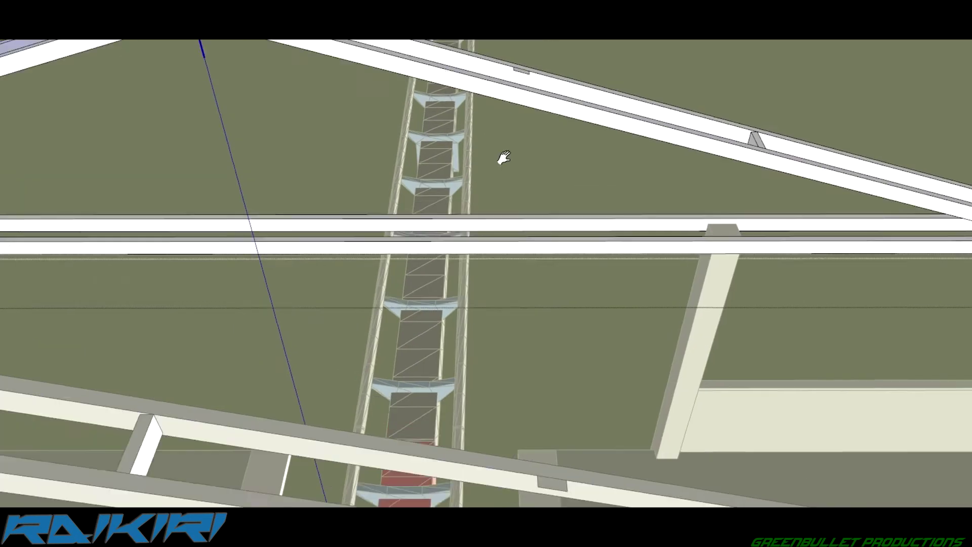
scroll(504, 158, "down", 3)
scroll(461, 329, "up", 3)
Select the white web member slab with Move to copy it beside the original.
key("m")
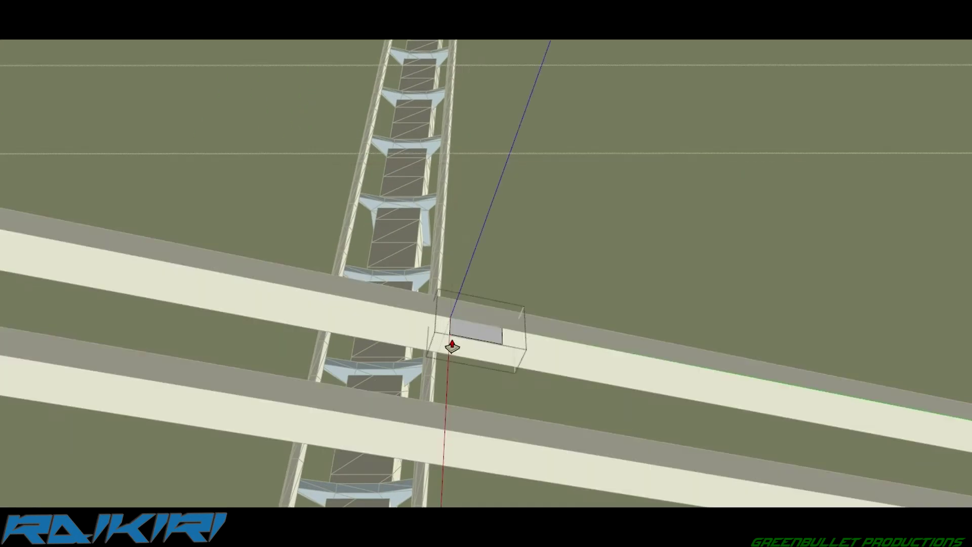
mouse_move(452, 347)
middle_mouse_down()
mouse_move(391, 184)
mouse_move(415, 332)
mouse_move(508, 212)
mouse_move(495, 243)
mouse_move(267, 308)
mouse_move(204, 76)
middle_mouse_up()
scroll(414, 332, "up", 3)
scroll(421, 327, "down", 3)
left_click(492, 239)
scroll(504, 273, "down", 3)
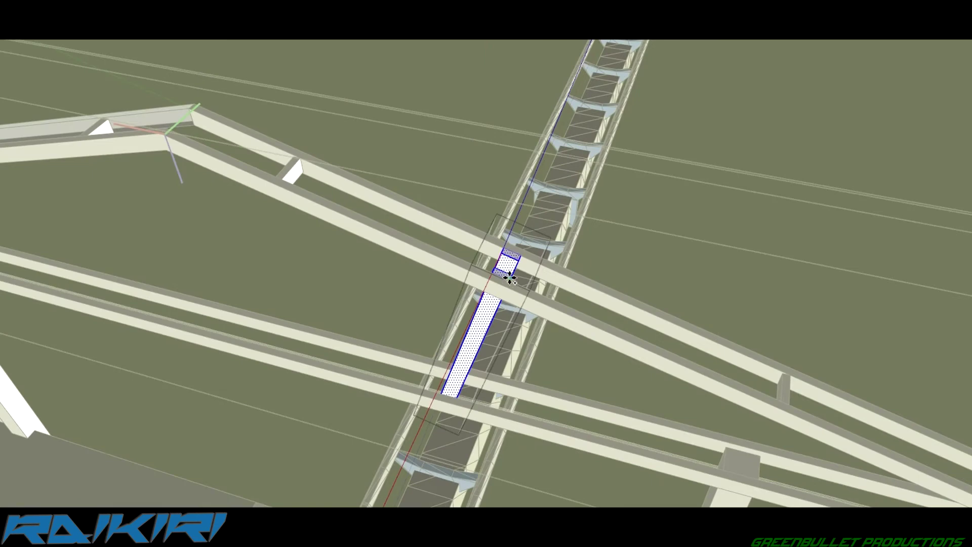
mouse_move(538, 243)
middle_mouse_down()
mouse_move(173, 296)
mouse_move(715, 452)
mouse_move(734, 338)
middle_mouse_up()
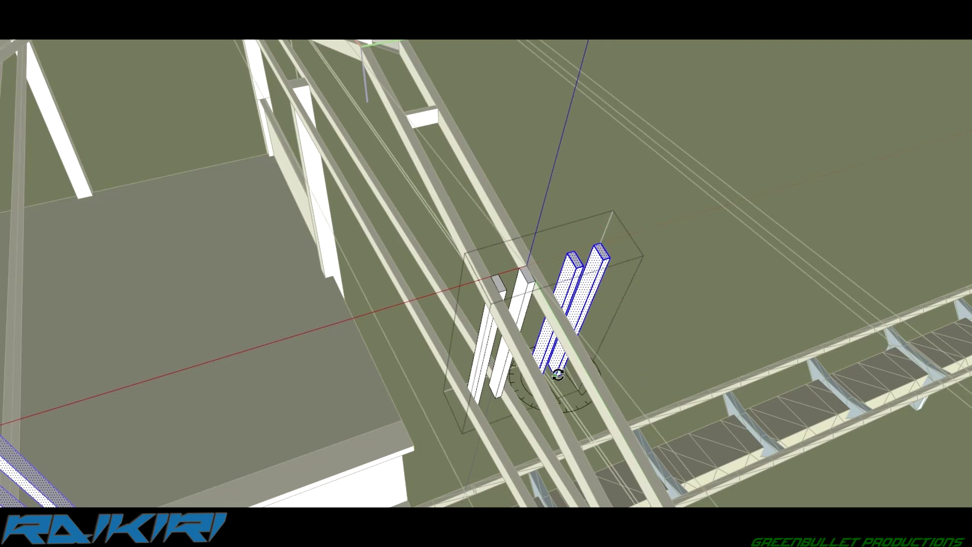
Orbit and zoom around the copied web members to see them inside the next truss.
mouse_move(557, 374)
middle_mouse_down()
mouse_move(530, 356)
mouse_move(562, 410)
mouse_move(875, 310)
middle_mouse_up()
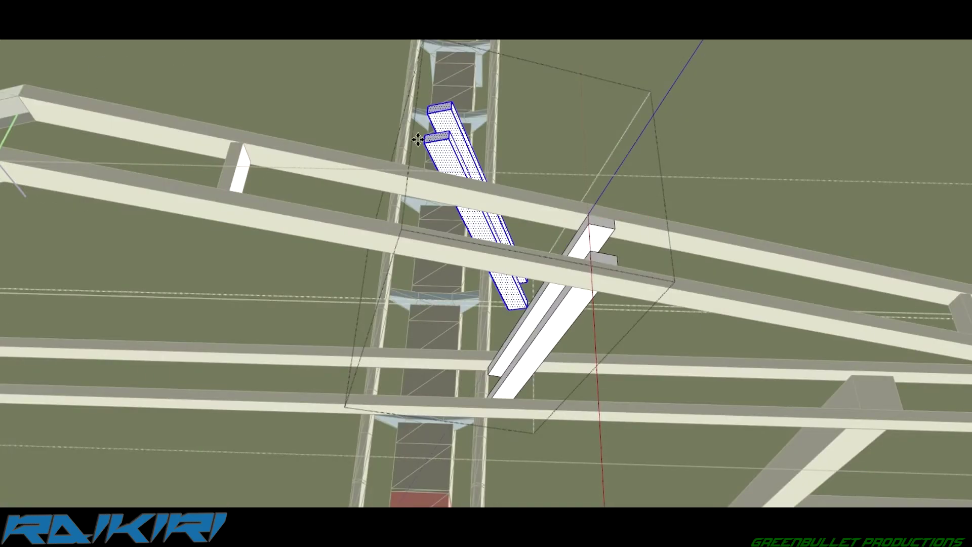
mouse_move(417, 139)
middle_mouse_down()
mouse_move(458, 272)
mouse_move(348, 209)
middle_mouse_up()
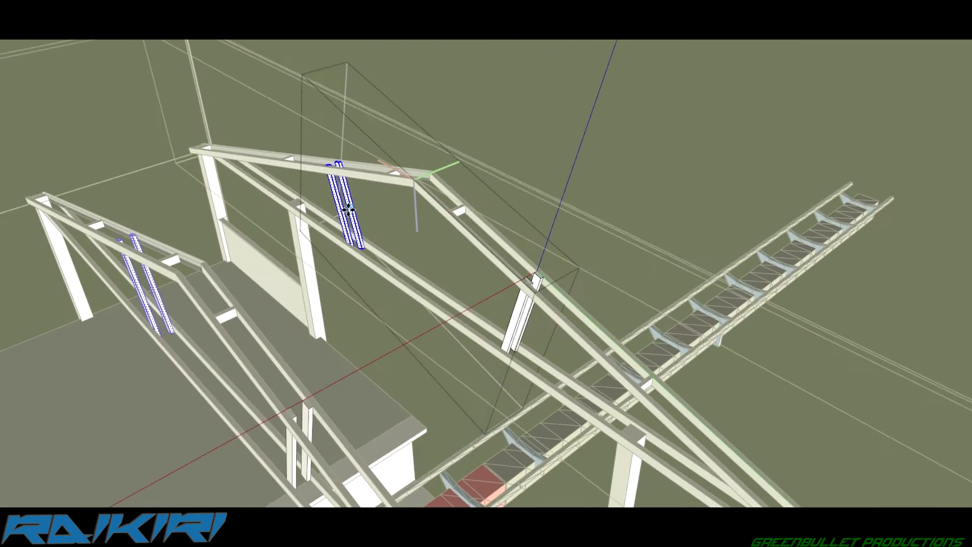
scroll(348, 209, "up", 3)
mouse_move(557, 350)
middle_mouse_down()
mouse_move(627, 375)
mouse_move(644, 401)
middle_mouse_up()
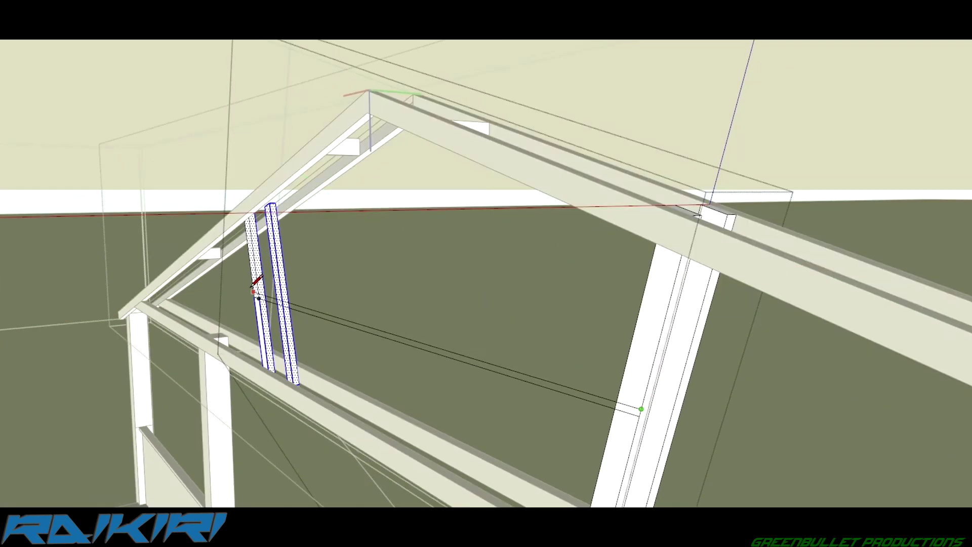
scroll(274, 287, "up", 3)
scroll(276, 307, "down", 3)
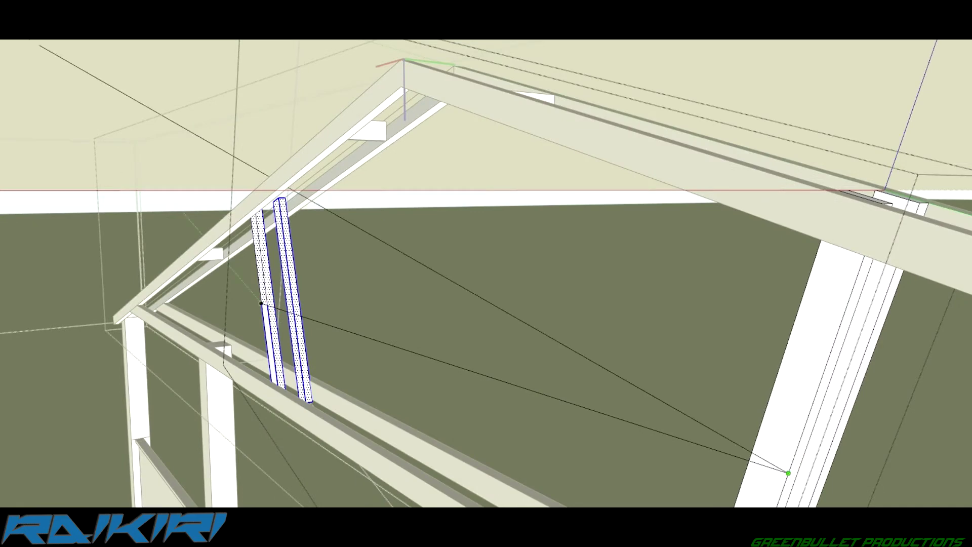
scroll(252, 295, "up", 3)
scroll(252, 283, "down", 5)
scroll(337, 293, "up", 3)
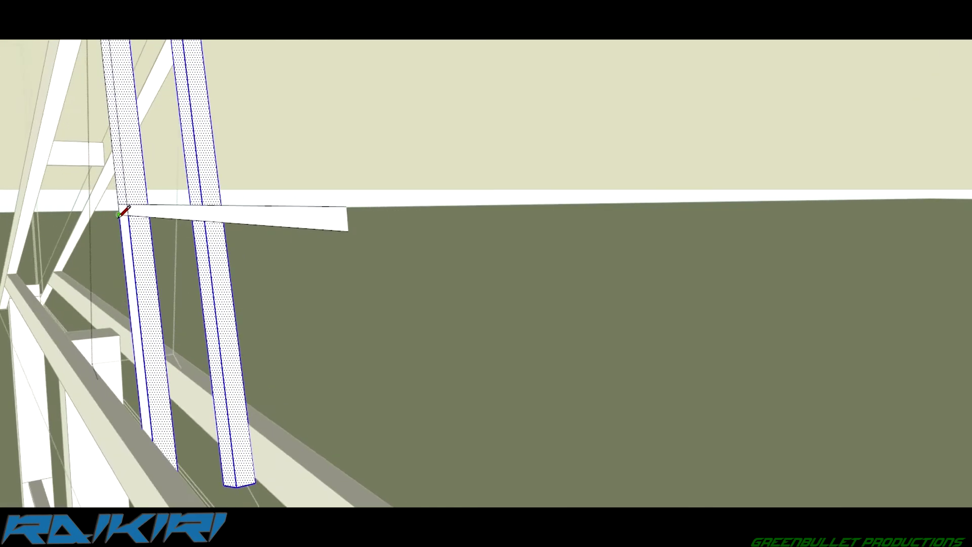
scroll(243, 249, "down", 3)
scroll(304, 242, "down", 3)
scroll(175, 203, "up", 4)
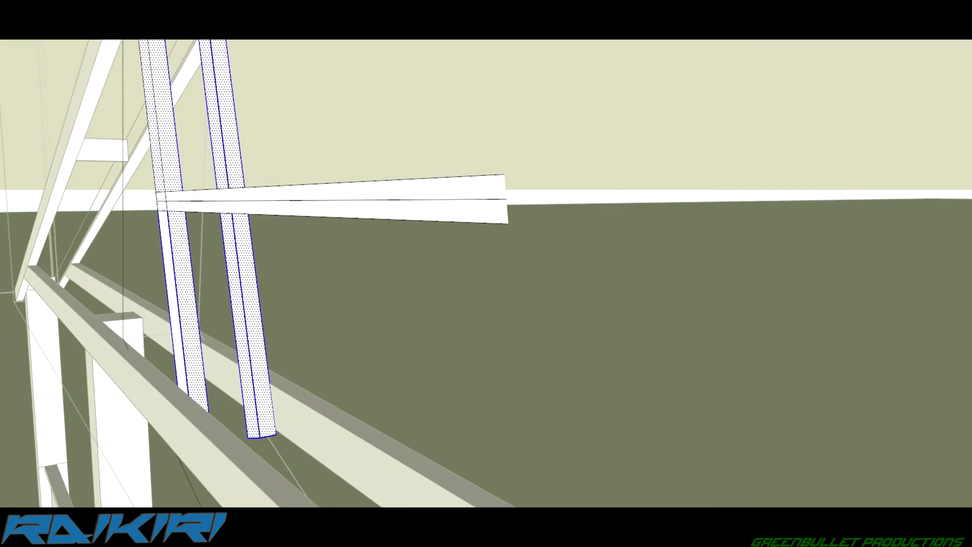
Push the horizontal brace back to a thin flat face at its end.
key("space")
mouse_move(428, 202)
middle_mouse_down()
mouse_move(373, 199)
mouse_move(419, 214)
mouse_move(310, 370)
mouse_move(262, 362)
mouse_move(454, 453)
mouse_move(349, 278)
mouse_move(76, 56)
middle_mouse_up()
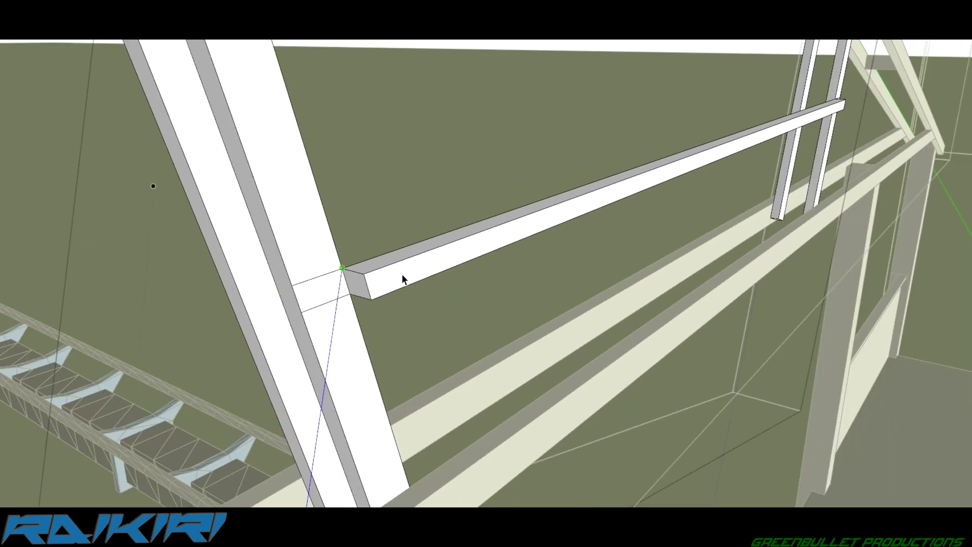
left_click_drag(416, 263, 344, 292)
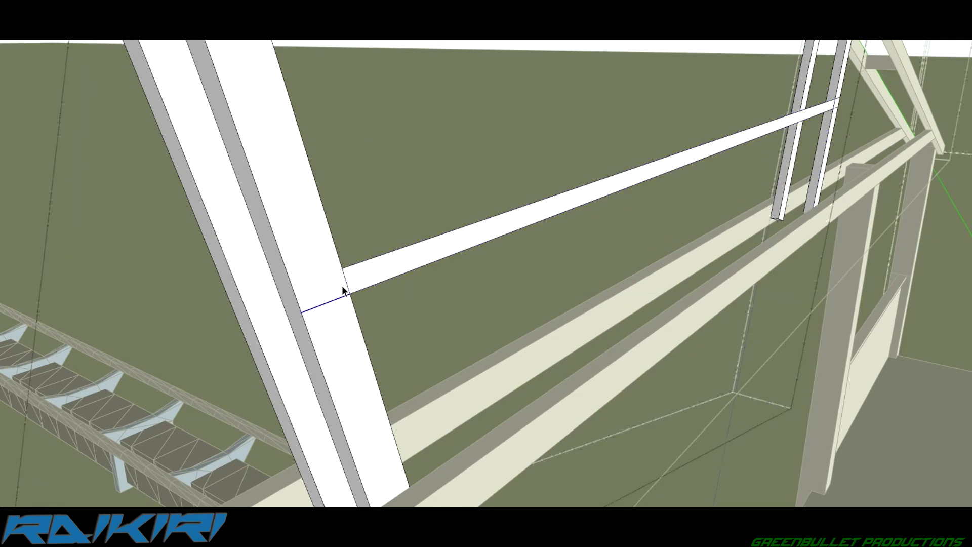
mouse_move(343, 291)
middle_mouse_down()
mouse_move(436, 363)
mouse_move(434, 336)
mouse_move(403, 351)
mouse_move(248, 251)
mouse_move(203, 167)
middle_mouse_up()
key("p")
Draw a vertical guide line up from the brace corner.
key("l")
left_click(242, 250)
middle_click_drag(242, 250, 282, 88)
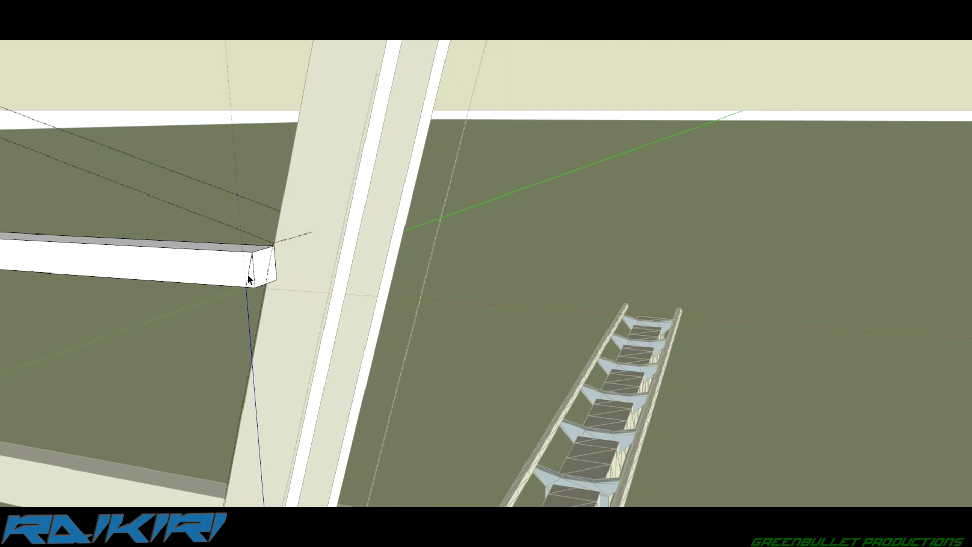
mouse_move(249, 280)
middle_mouse_down()
mouse_move(253, 269)
mouse_move(243, 269)
mouse_move(253, 262)
mouse_move(352, 406)
mouse_move(396, 264)
middle_mouse_up()
scroll(396, 263, "up", 3)
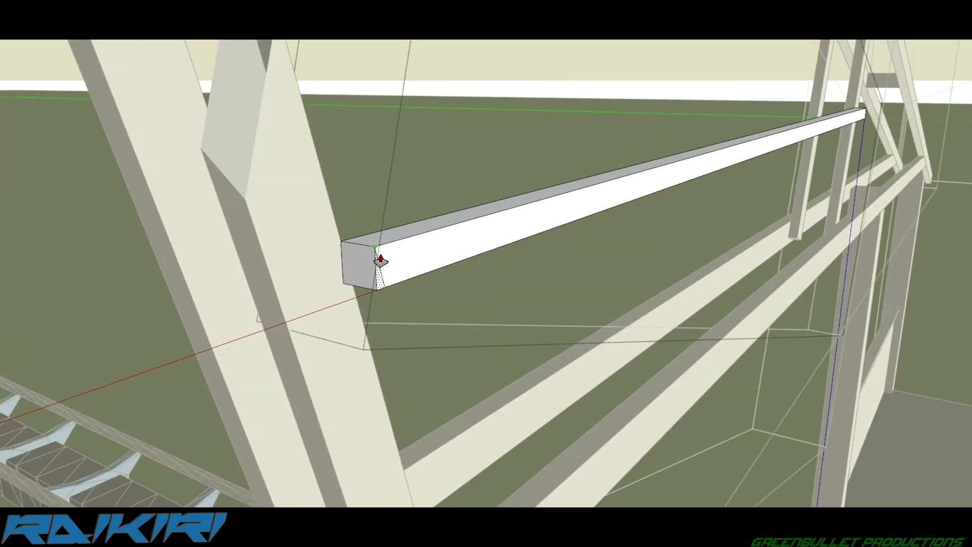
scroll(379, 261, "down", 3)
scroll(376, 270, "up", 3)
Copy the horizontal brace beam onto the next truss using Move with Ctrl.
mouse_move(364, 247)
middle_mouse_down()
mouse_move(241, 347)
mouse_move(238, 369)
middle_mouse_up()
scroll(546, 288, "down", 5)
scroll(506, 293, "up", 5)
mouse_move(506, 293)
middle_mouse_down()
mouse_move(539, 273)
mouse_move(532, 318)
middle_mouse_up()
scroll(467, 354, "down", 5)
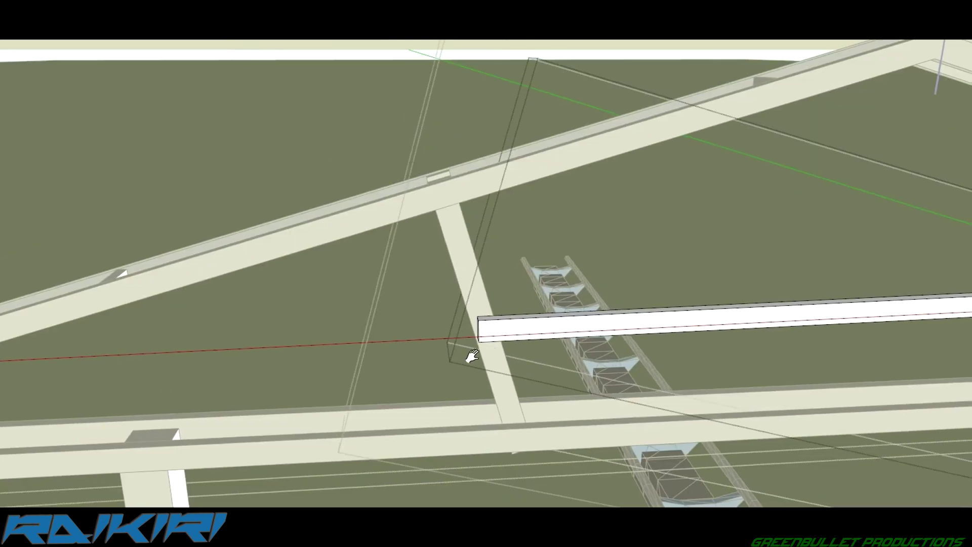
mouse_move(466, 354)
middle_mouse_down()
mouse_move(751, 355)
mouse_move(557, 341)
middle_mouse_up()
left_click(557, 342)
scroll(557, 342, "up", 5)
left_click(586, 345)
key("ctrl")
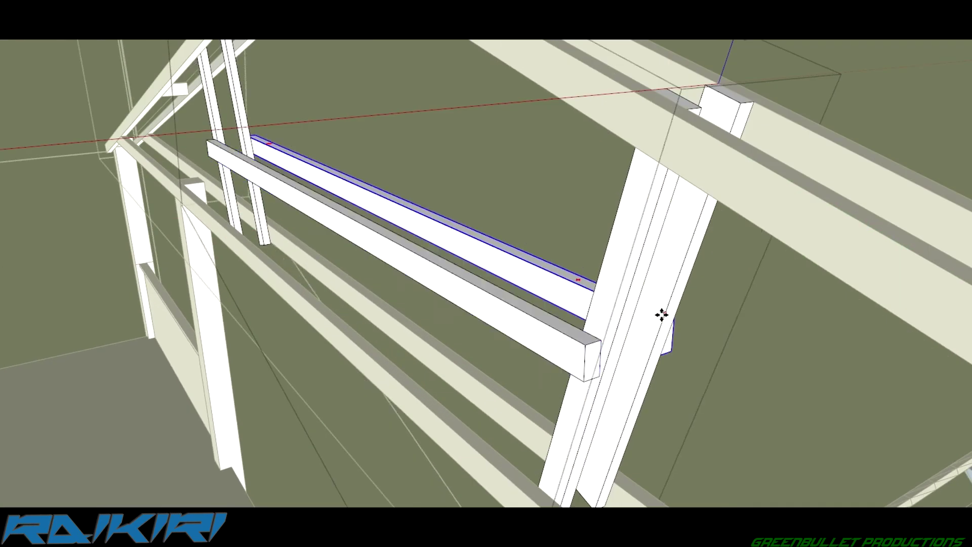
left_click(662, 315)
scroll(432, 343, "down", 5)
middle_click_drag(254, 274, 401, 282)
Select the combined roof and truss group and orbit under it to inspect the framing.
scroll(570, 271, "up", 3)
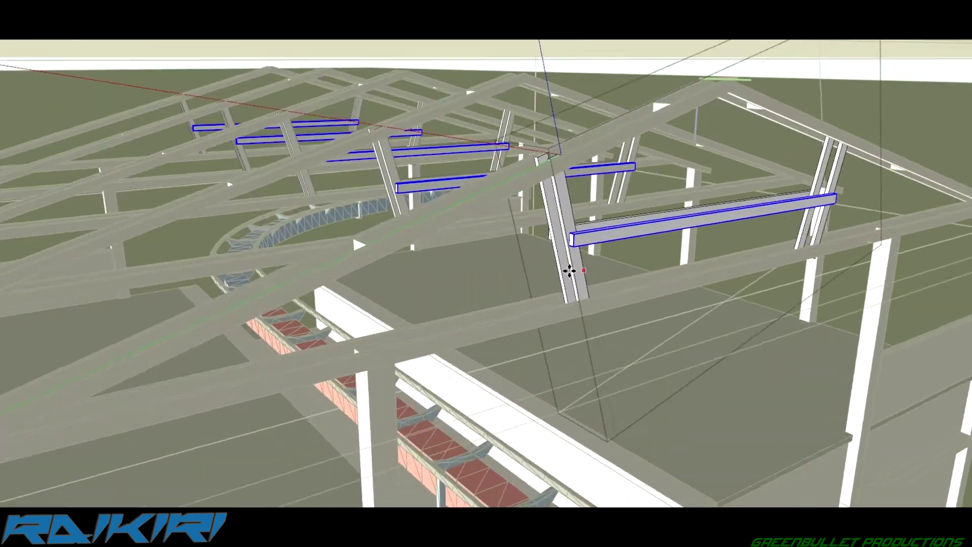
mouse_move(570, 271)
middle_mouse_down()
mouse_move(806, 224)
mouse_move(535, 287)
middle_mouse_up()
scroll(404, 338, "down", 10)
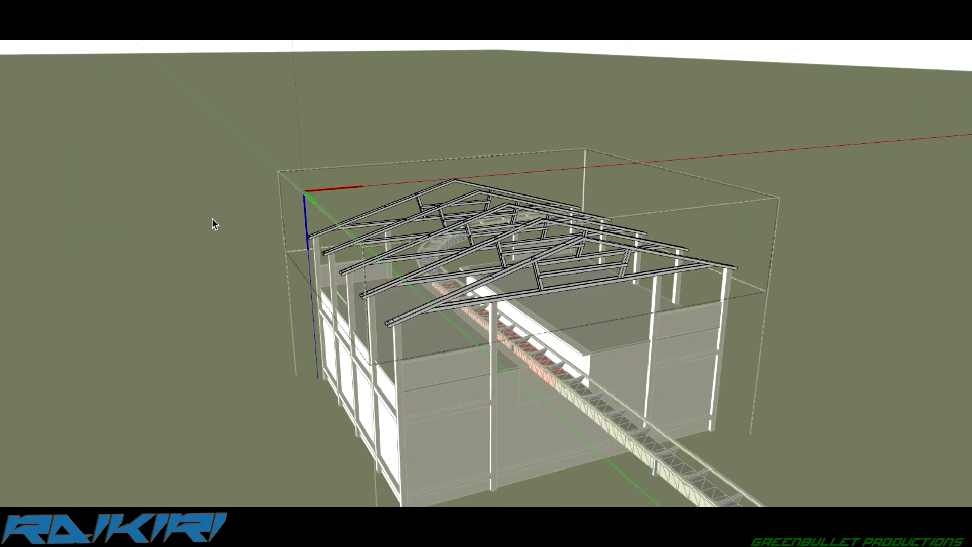
left_click(524, 308)
scroll(524, 309, "up", 5)
mouse_move(402, 202)
middle_mouse_down()
mouse_move(365, 290)
mouse_move(439, 384)
mouse_move(394, 370)
middle_mouse_up()
scroll(365, 290, "down", 5)
scroll(395, 370, "up", 2)
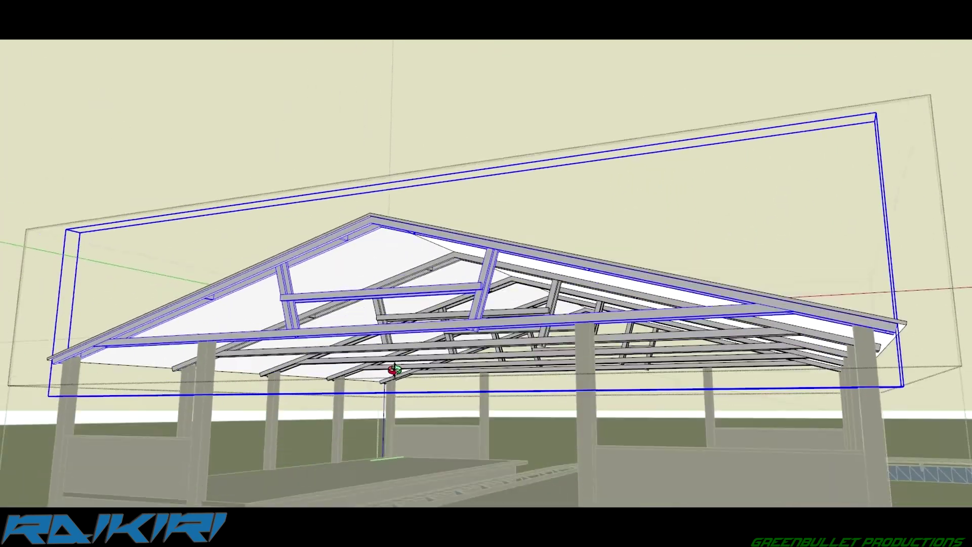